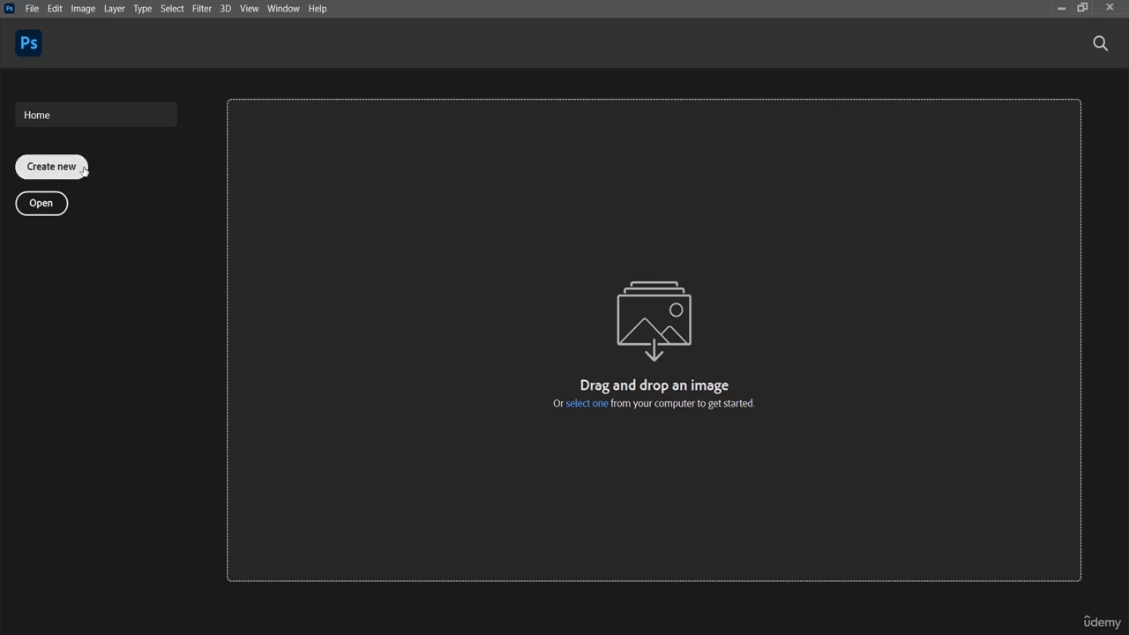
Create a new document from the Default Photoshop Size preset, 7 x 5 in at 300 ppi.
{"action": "left_click", "coordinate": [32, 9]}
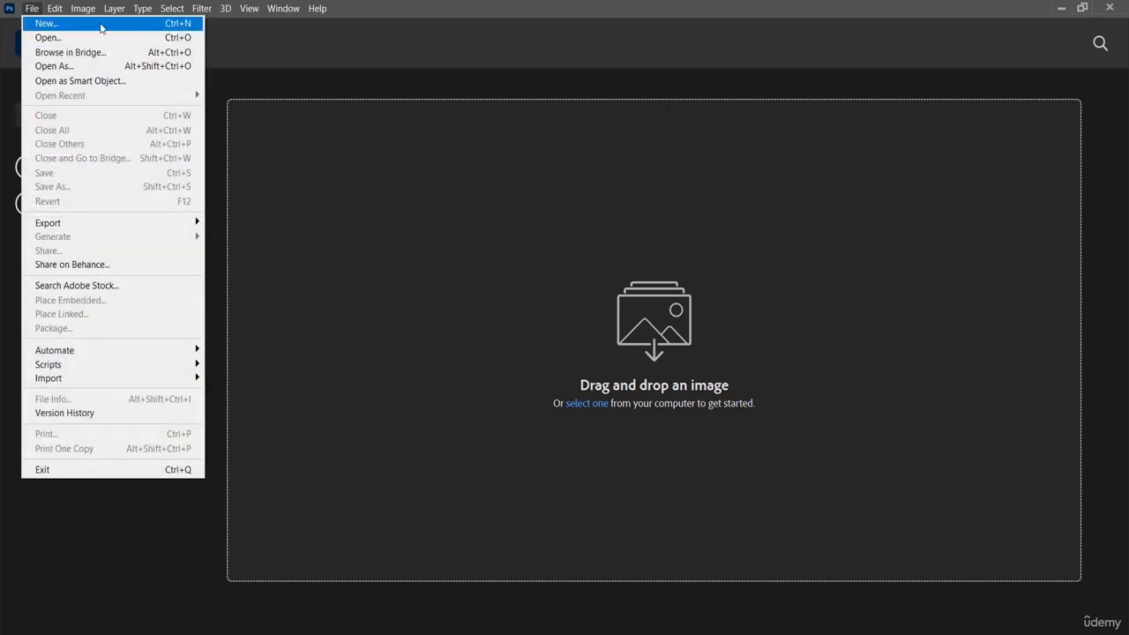
{"action": "left_click", "coordinate": [206, 152]}
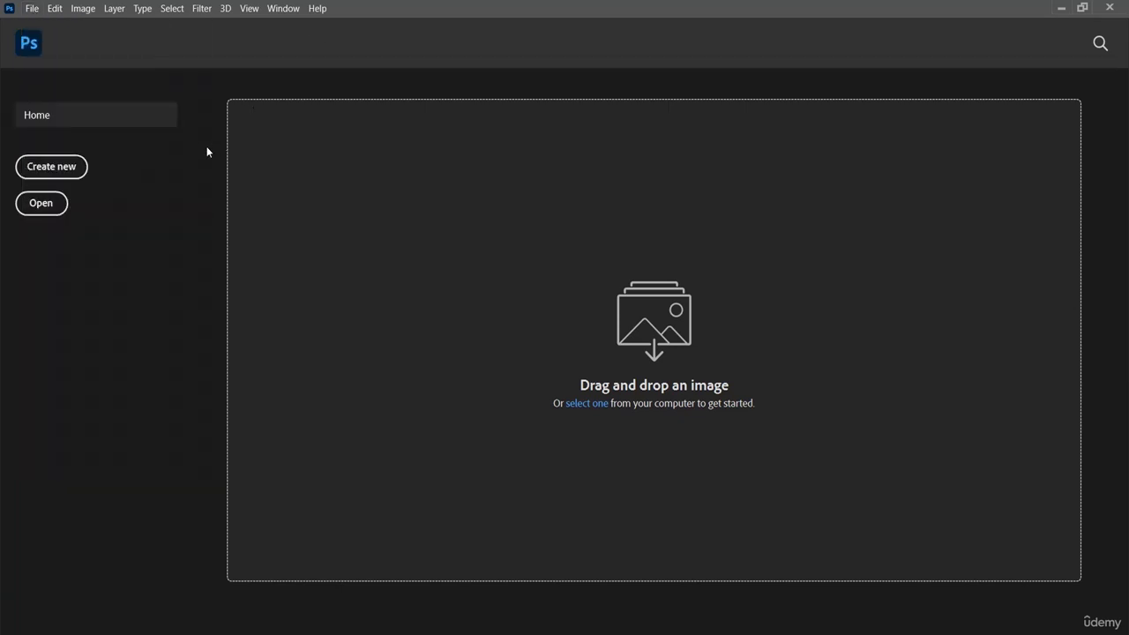
{"action": "left_click", "coordinate": [70, 169]}
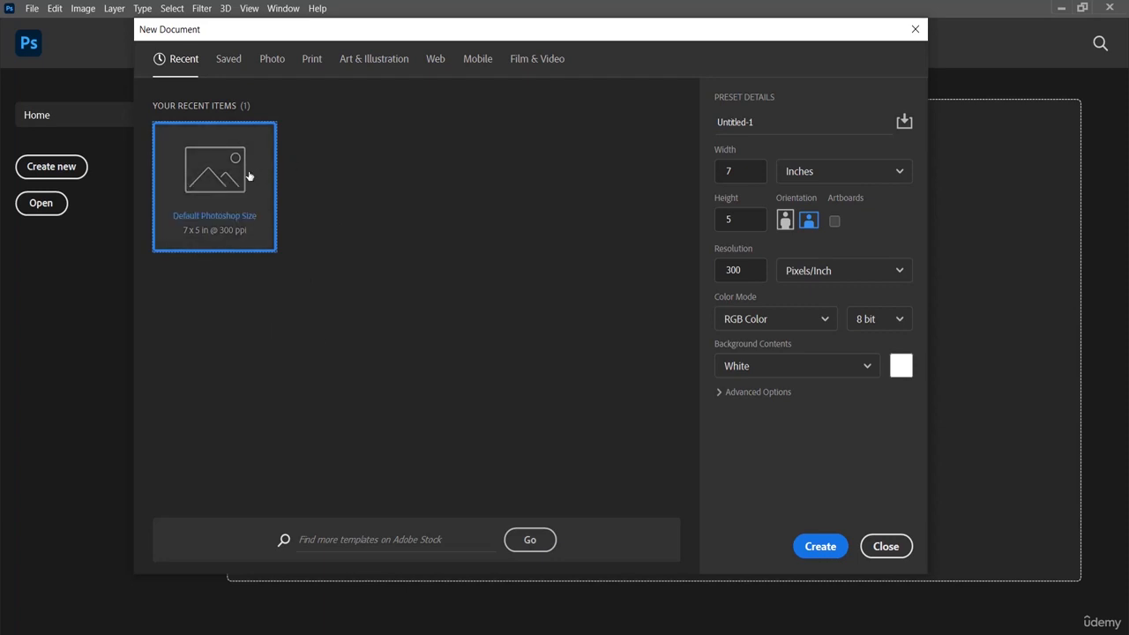
{"action": "left_click", "coordinate": [818, 547]}
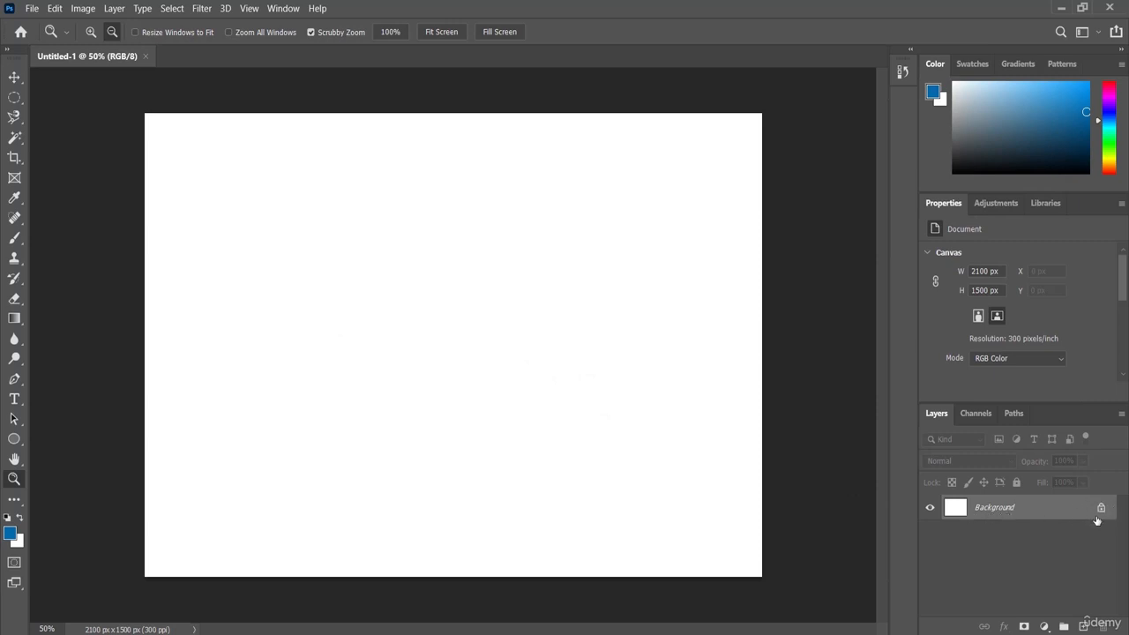
Try to move the locked Background layer with the Move tool, without converting it to a normal layer.
{"action": "mouse_move", "coordinate": [1097, 520]}
{"action": "left_click", "coordinate": [12, 79]}
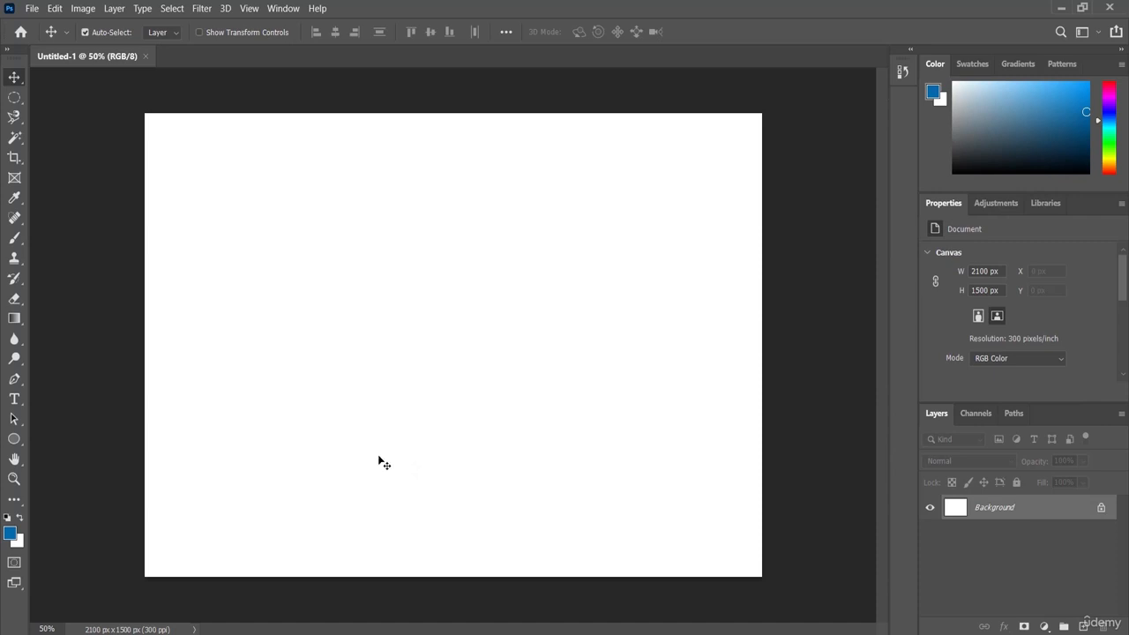
{"action": "left_click_drag", "start_coordinate": [379, 458], "coordinate": [467, 359]}
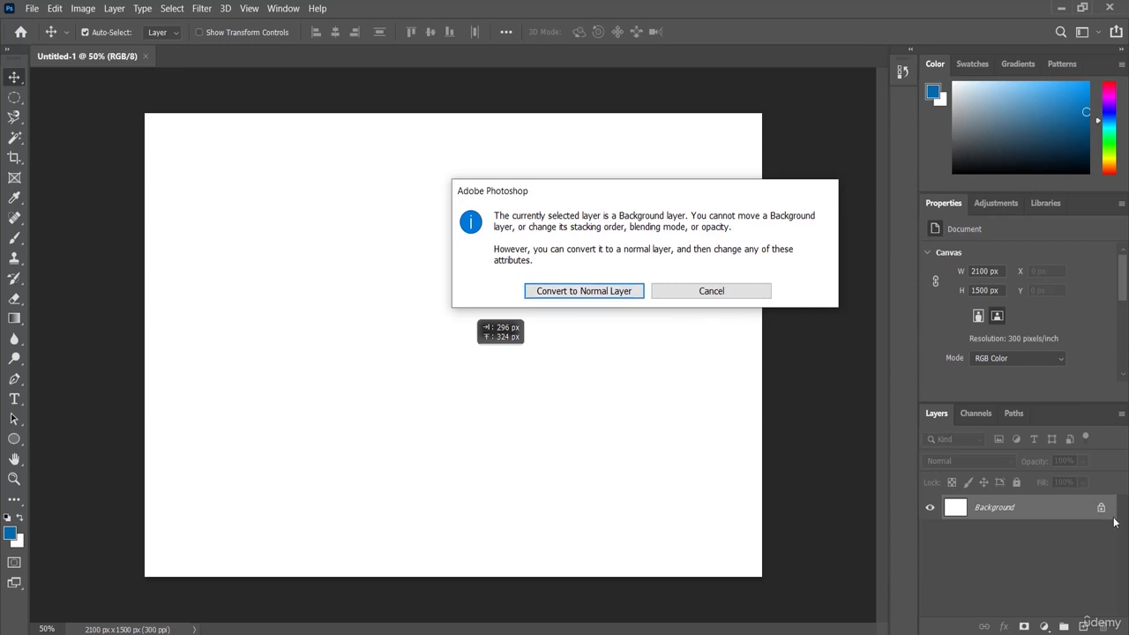
{"action": "left_click", "coordinate": [711, 291]}
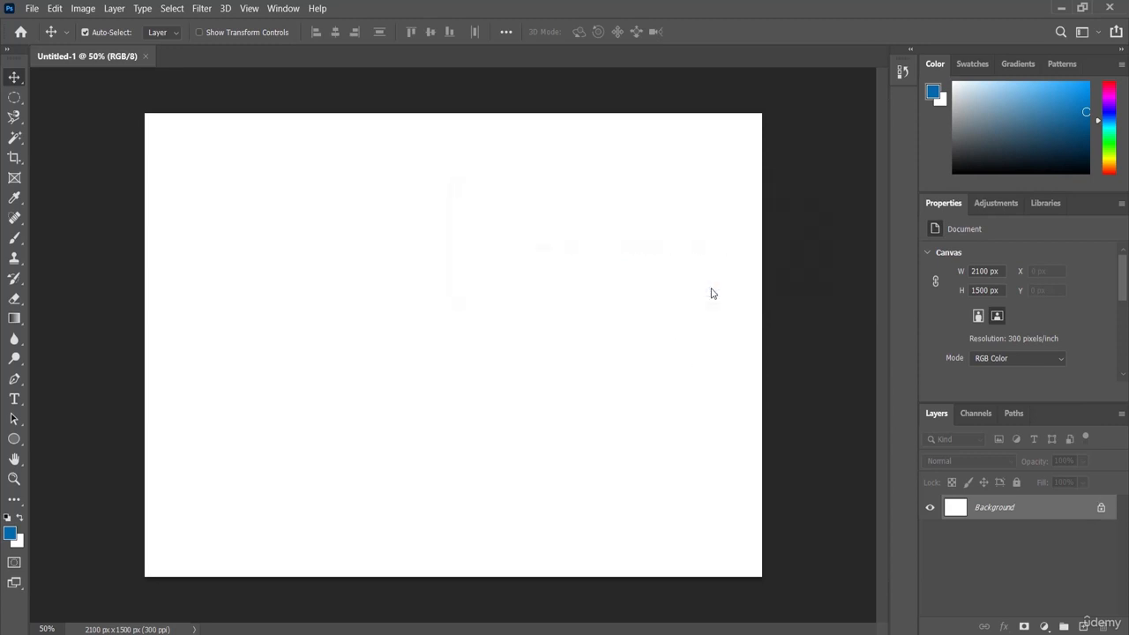
Unlock the Background layer, then shift it up and right and return it to X 0 px, Y 0 px.
{"action": "left_click", "coordinate": [1102, 509]}
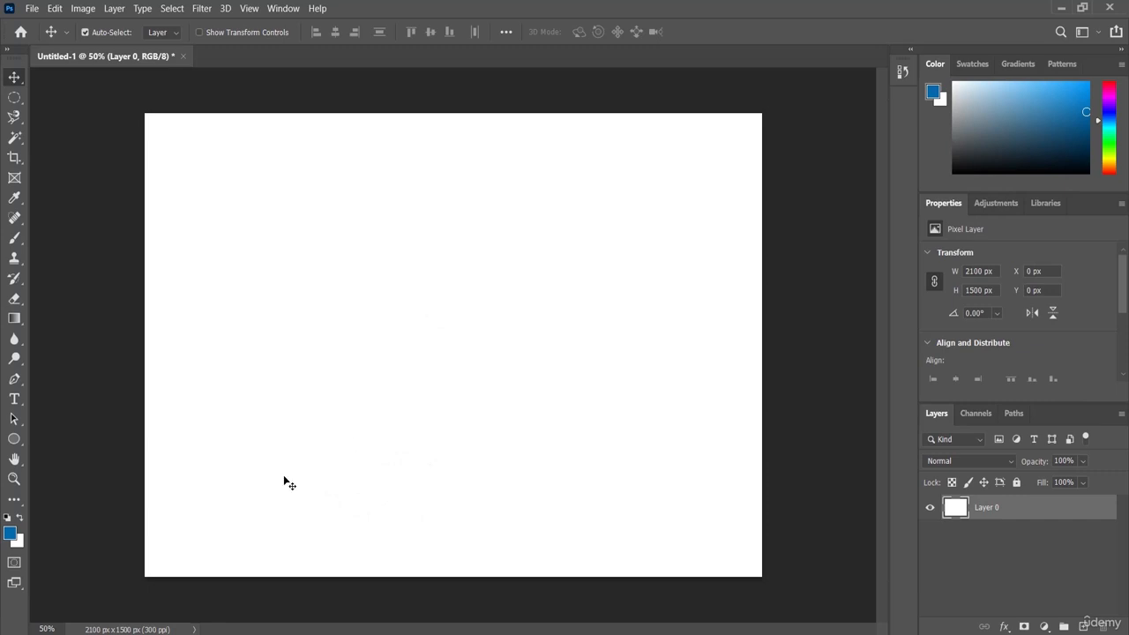
{"action": "left_click_drag", "start_coordinate": [283, 481], "coordinate": [394, 412]}
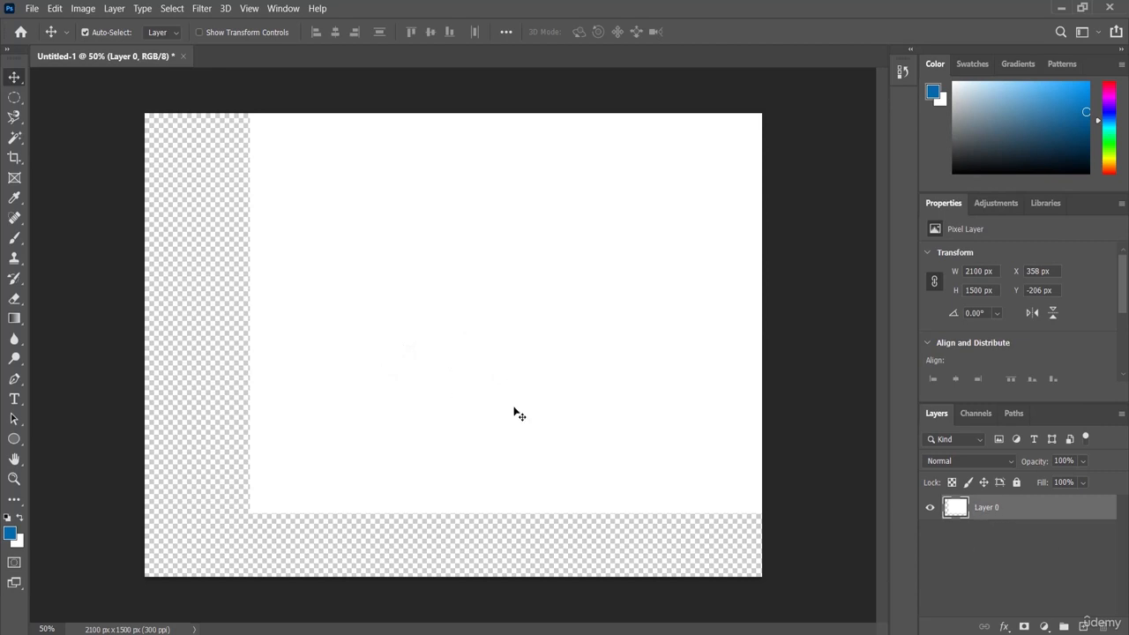
{"action": "left_click_drag", "start_coordinate": [521, 376], "coordinate": [425, 438]}
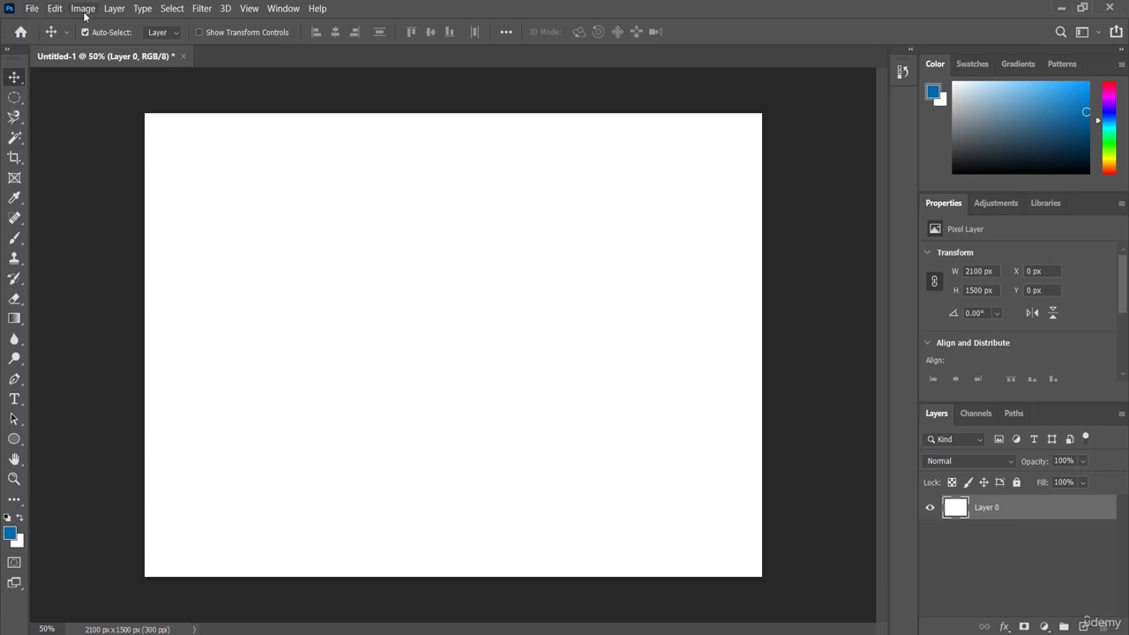
Open the image aadil-ar-dr0mdpA4aag-unsplash from the Exercise File folder as a separate document.
{"action": "left_click", "coordinate": [32, 9]}
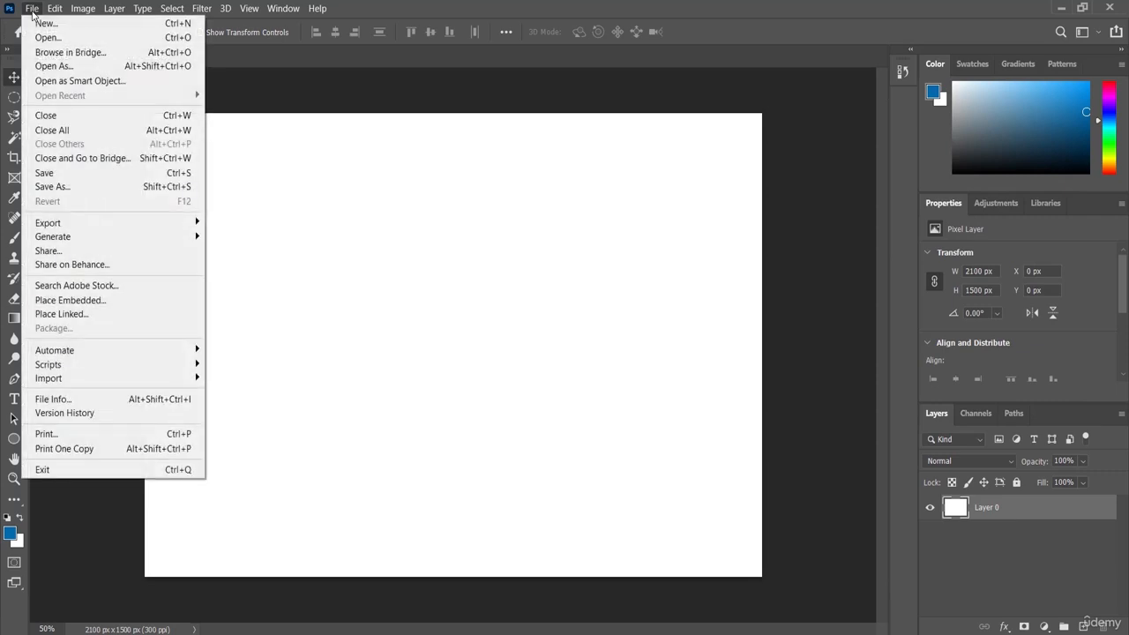
{"action": "left_click", "coordinate": [93, 40]}
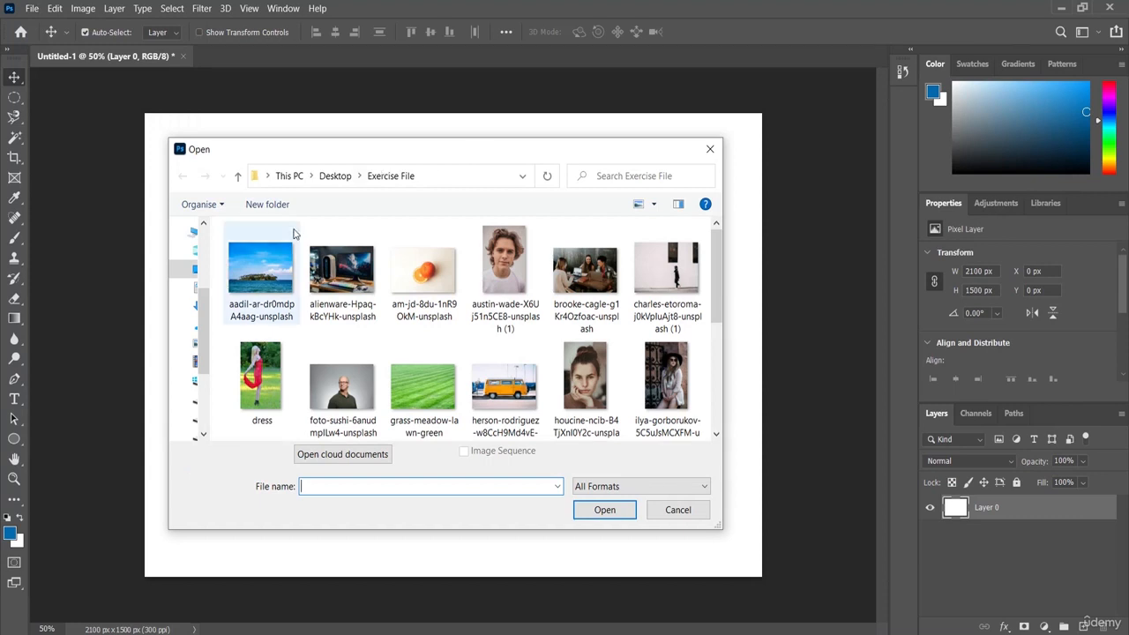
{"action": "left_click", "coordinate": [253, 268]}
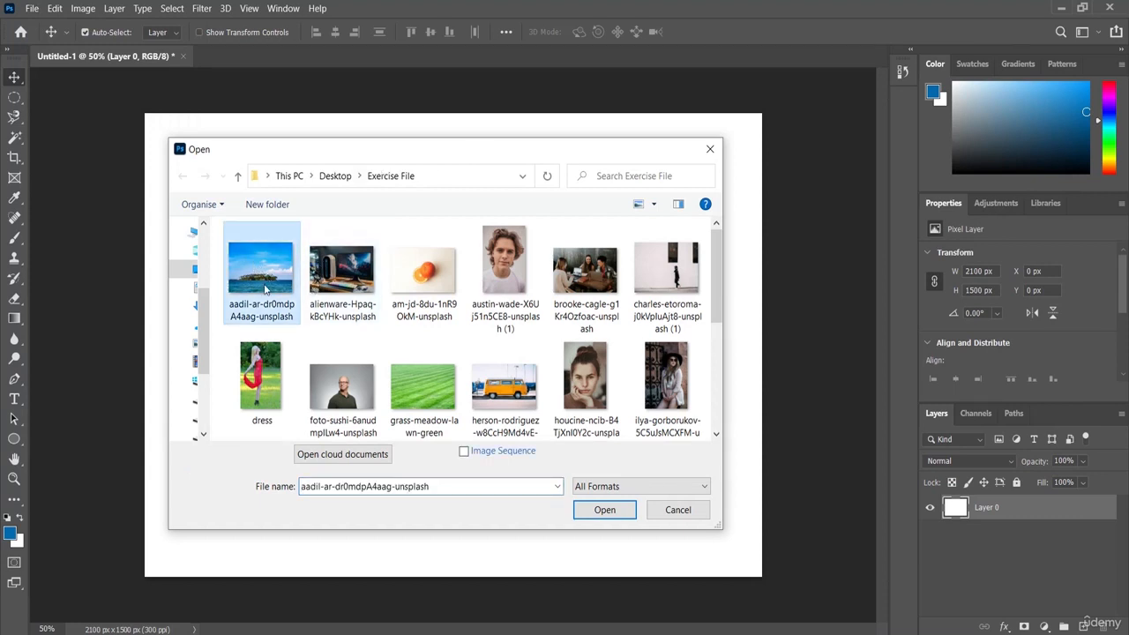
{"action": "left_click", "coordinate": [597, 510]}
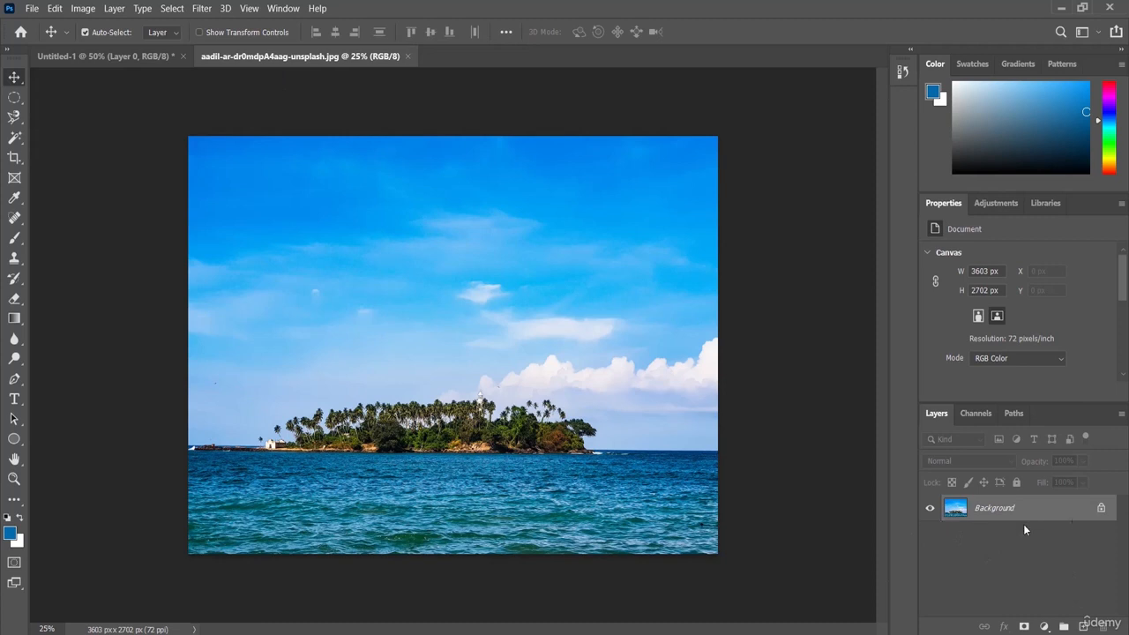
Place the image am-jd-8du-1nR9OkM-unsplash as an embedded object in the Untitled-1 document at its default size.
{"action": "left_click", "coordinate": [122, 60]}
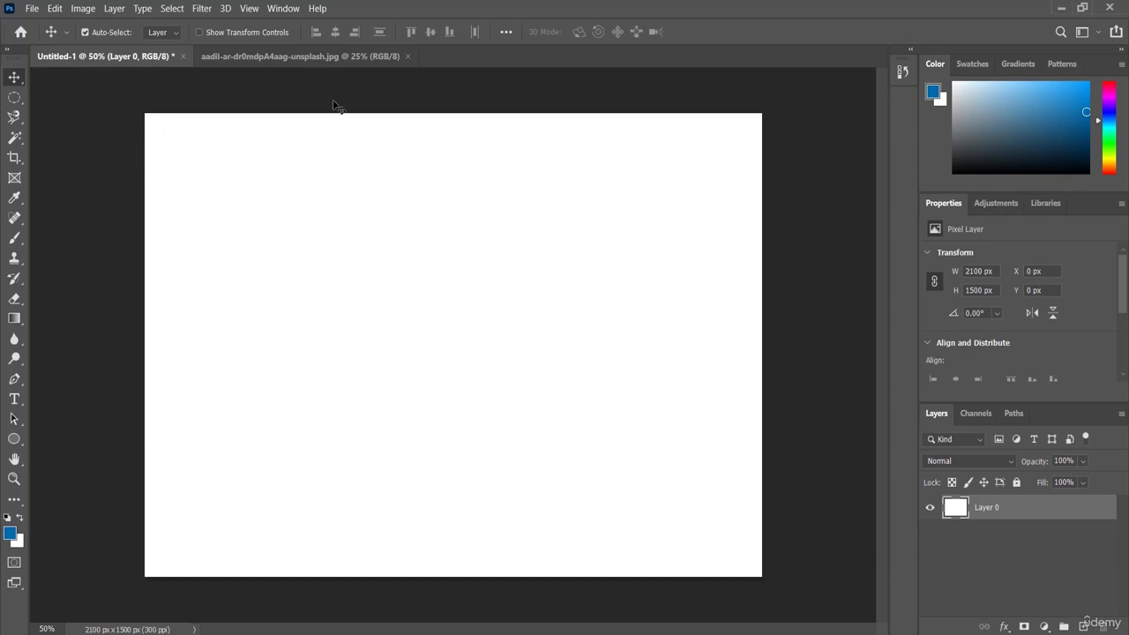
{"action": "left_click", "coordinate": [309, 57]}
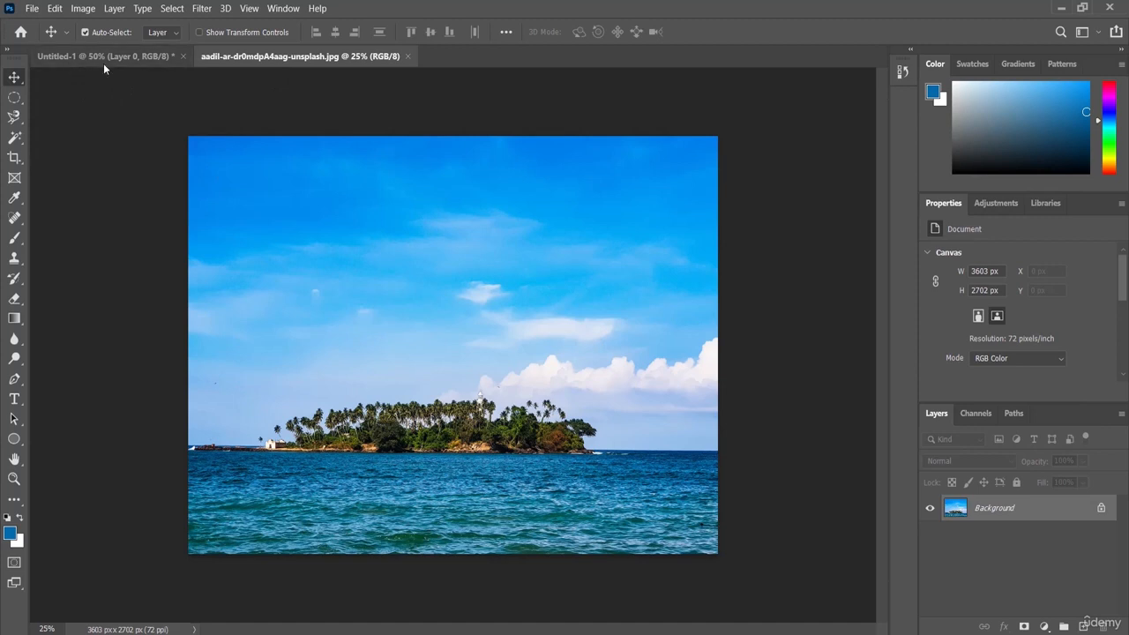
{"action": "left_click", "coordinate": [67, 58]}
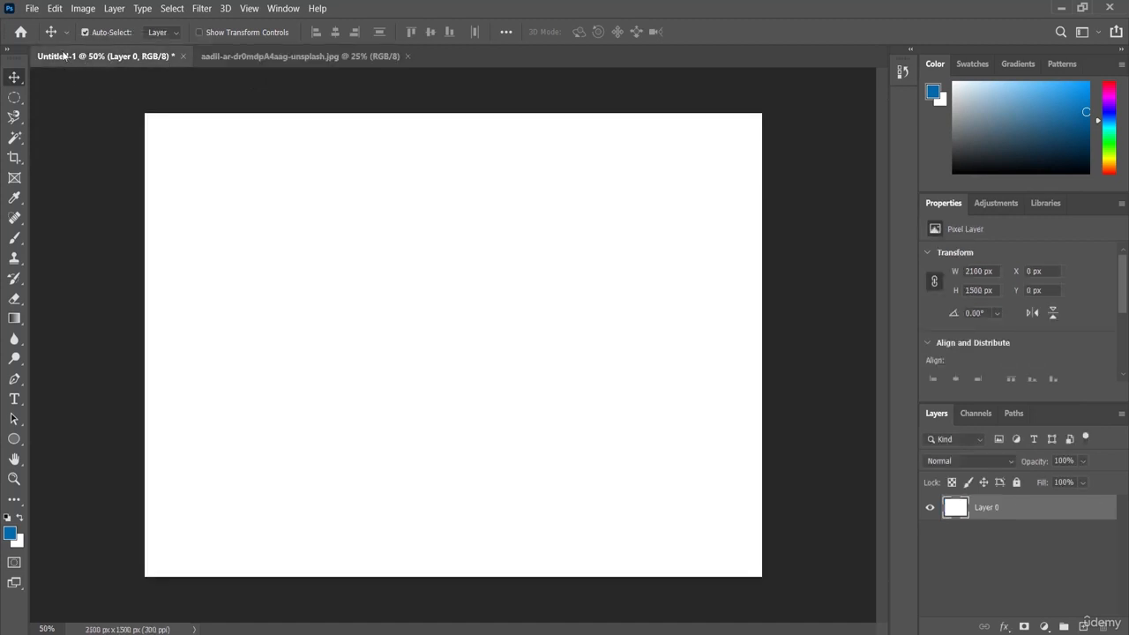
{"action": "left_click", "coordinate": [33, 9]}
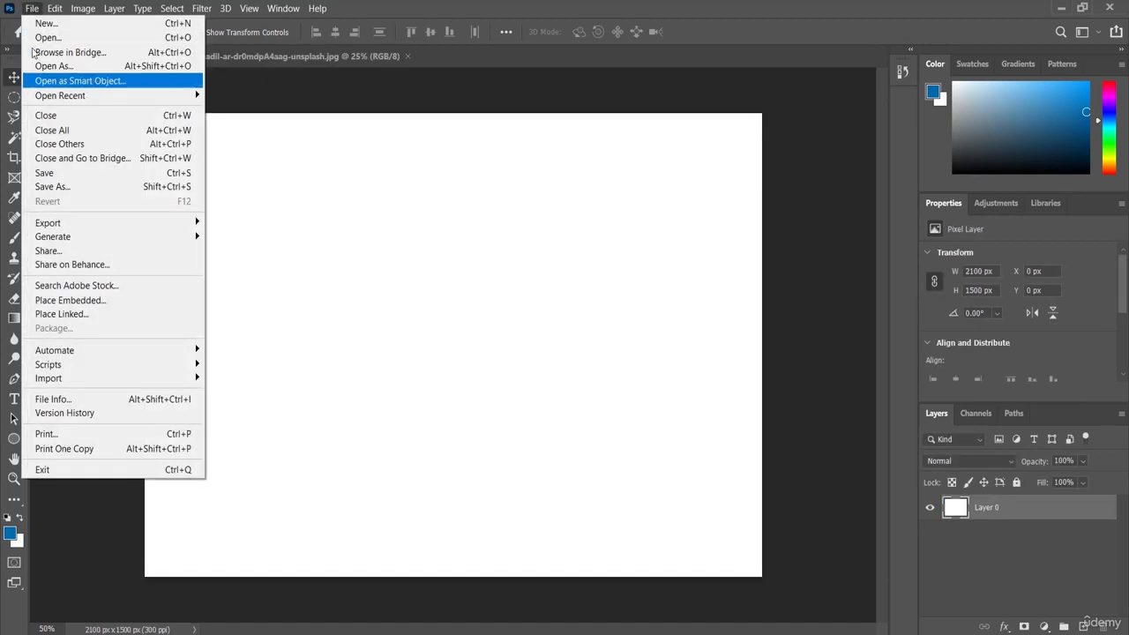
{"action": "left_click", "coordinate": [131, 307]}
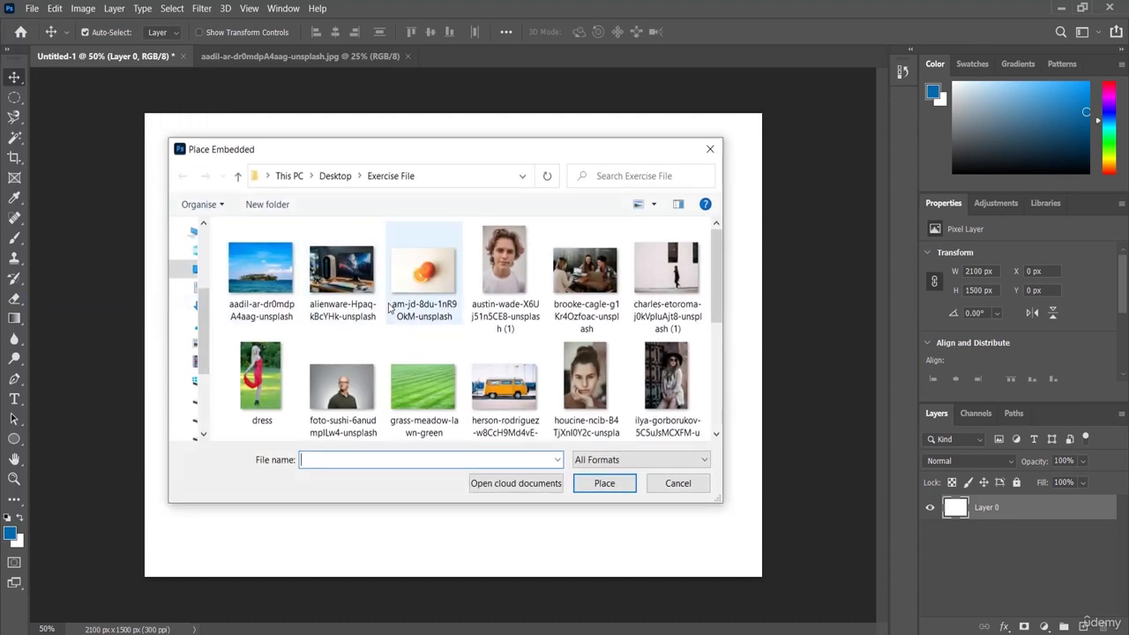
{"action": "left_click", "coordinate": [426, 293]}
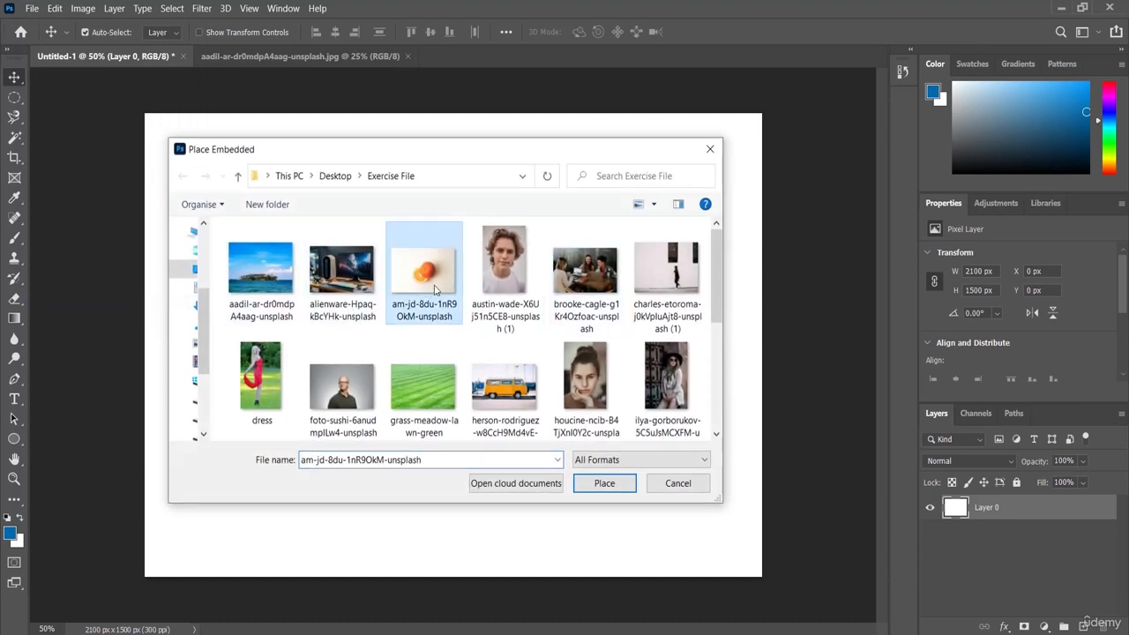
{"action": "left_click", "coordinate": [604, 485]}
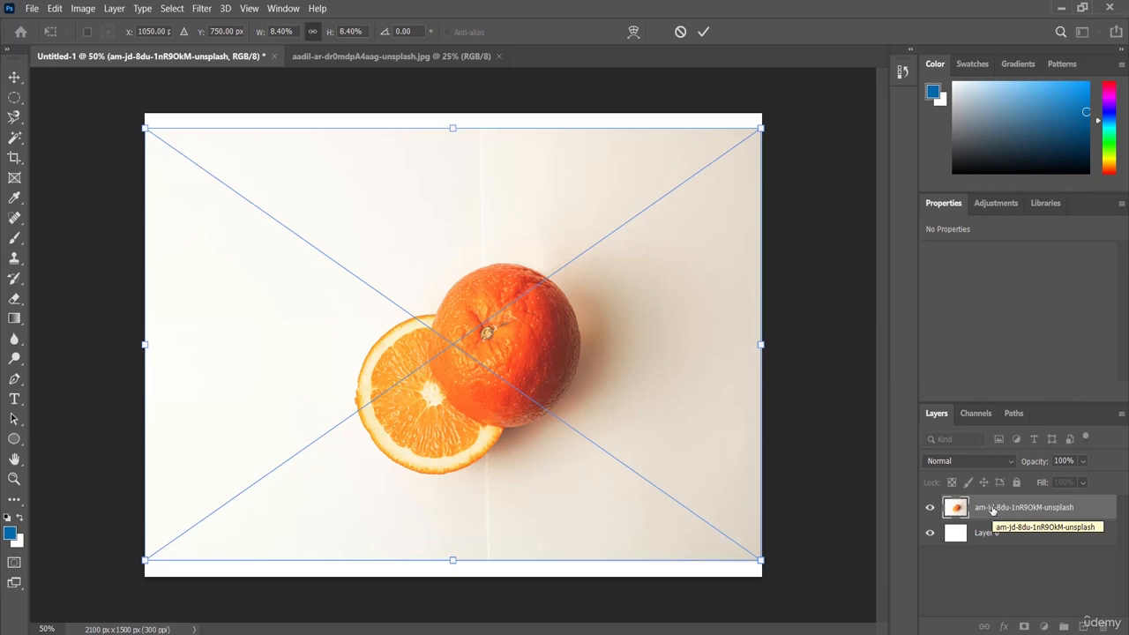
{"action": "key", "text": "Return"}
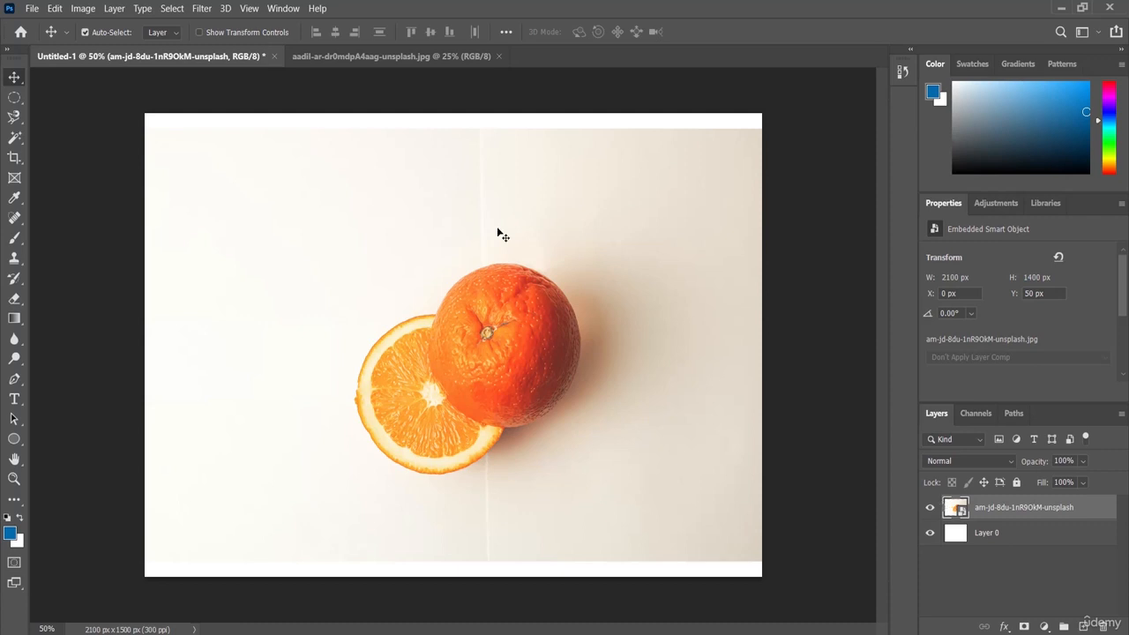
In the island photo document, convert the Background to a normal layer while moving it to about X -1127 px, Y -560 px.
{"action": "left_click", "coordinate": [376, 57]}
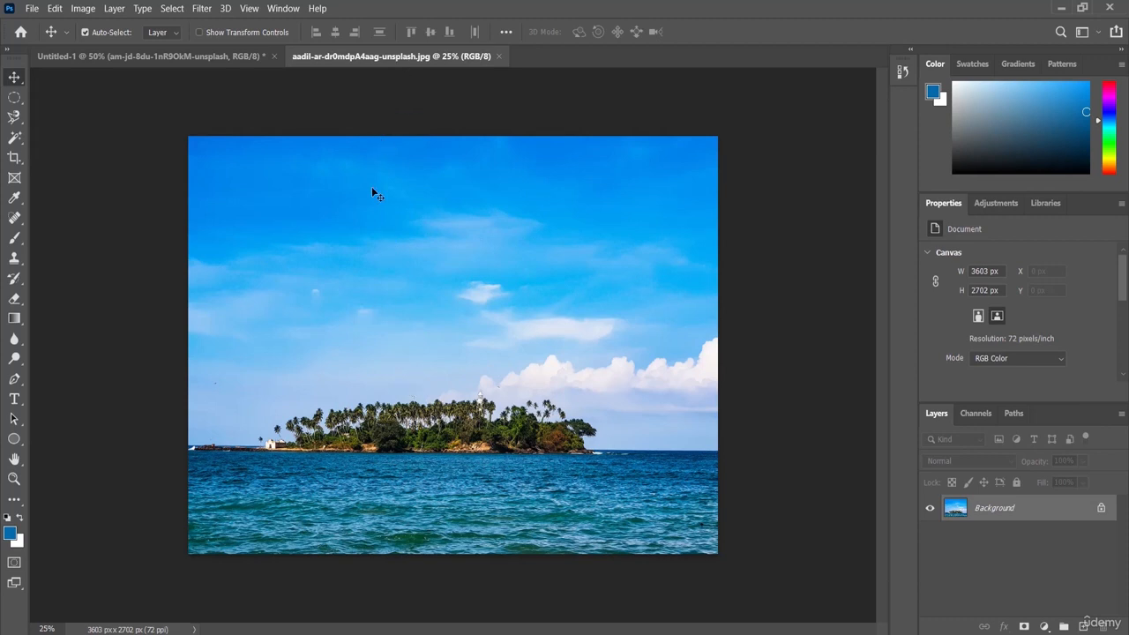
{"action": "left_click", "coordinate": [113, 55]}
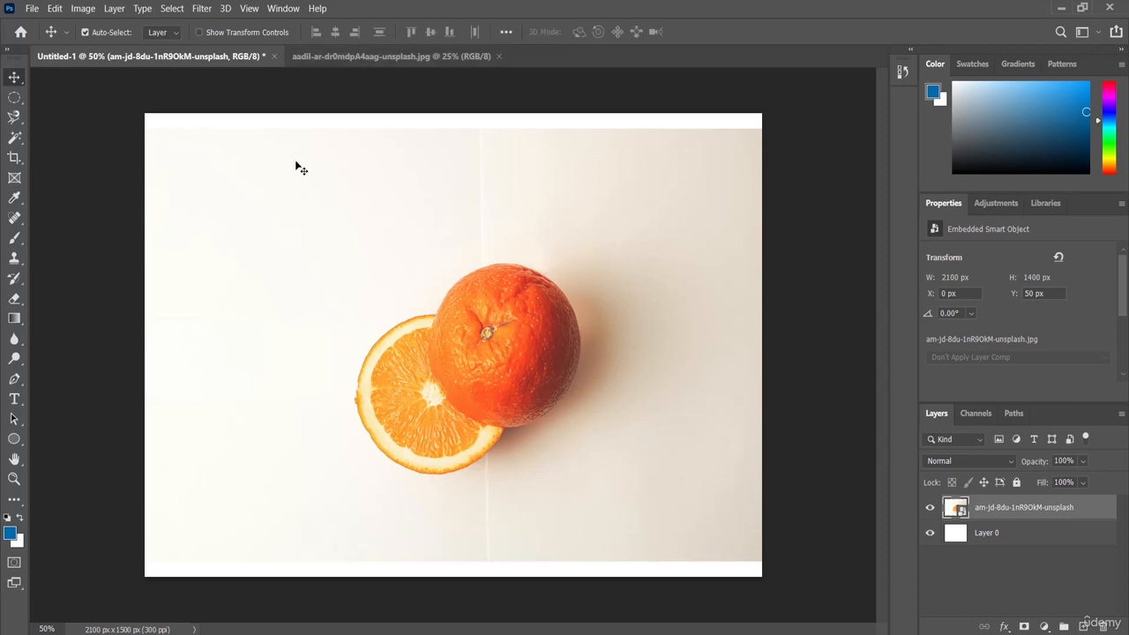
{"action": "left_click", "coordinate": [353, 58]}
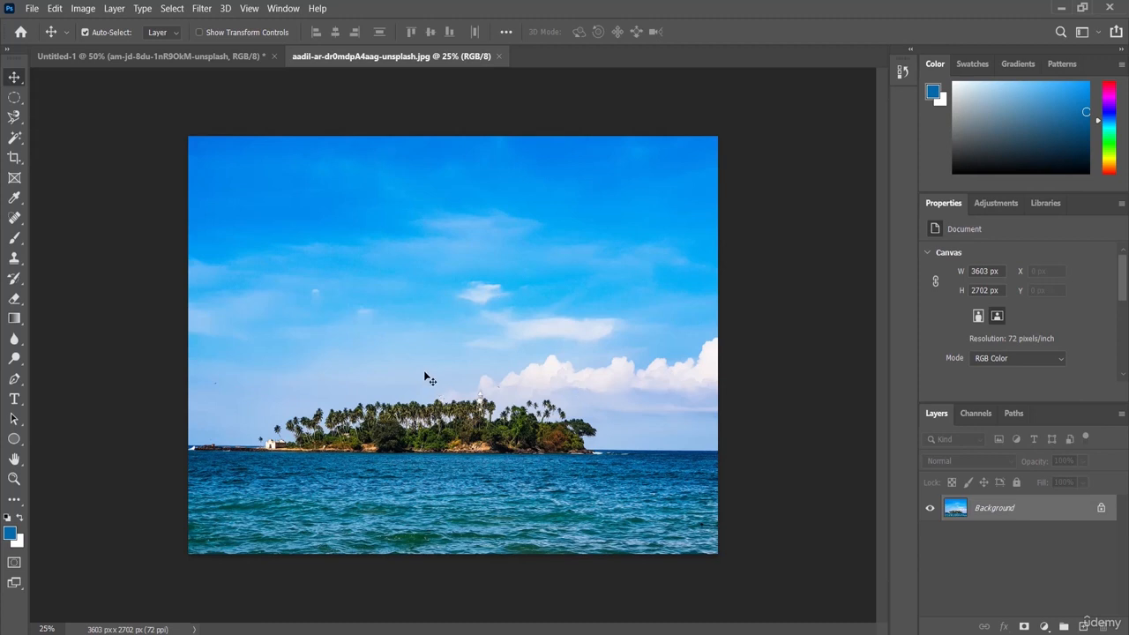
{"action": "left_click", "coordinate": [110, 58]}
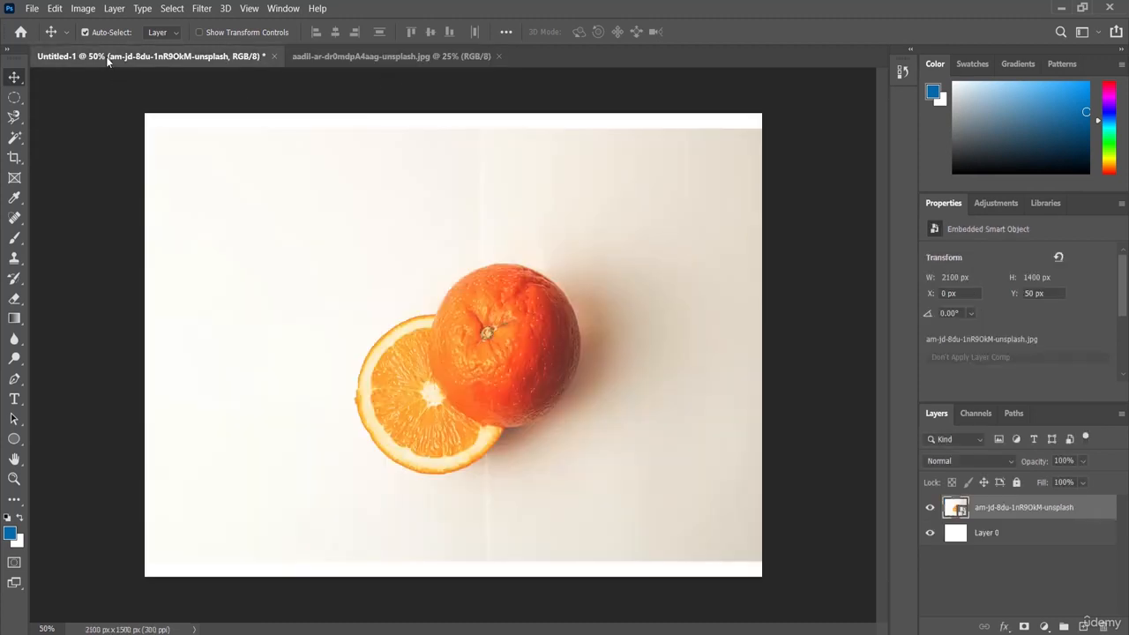
{"action": "left_click", "coordinate": [396, 56]}
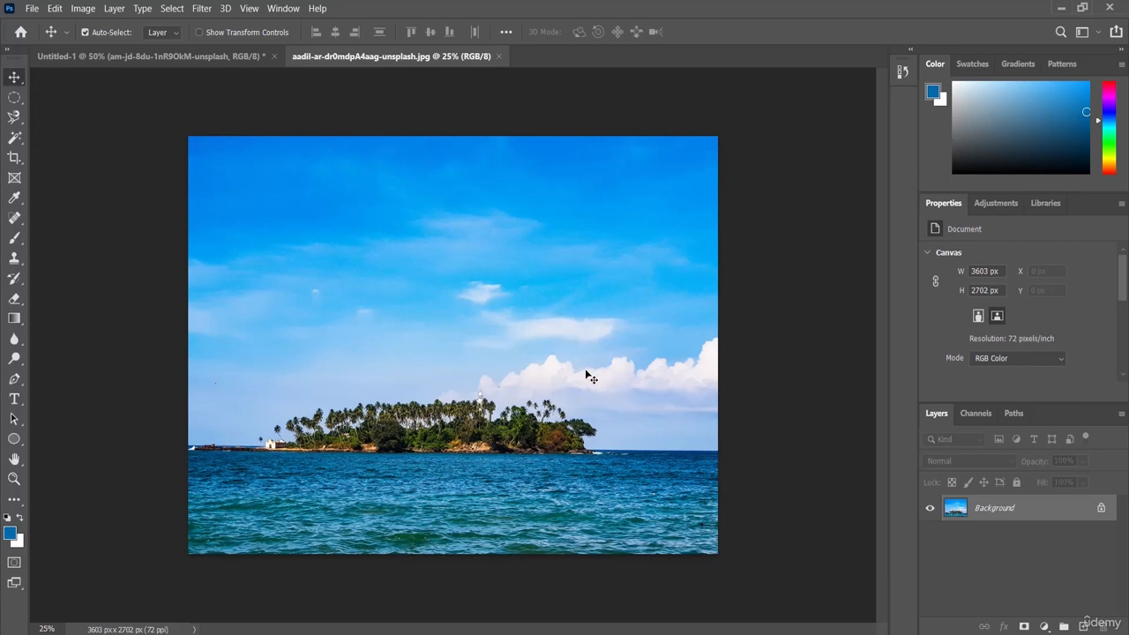
{"action": "left_click_drag", "start_coordinate": [586, 366], "coordinate": [418, 288]}
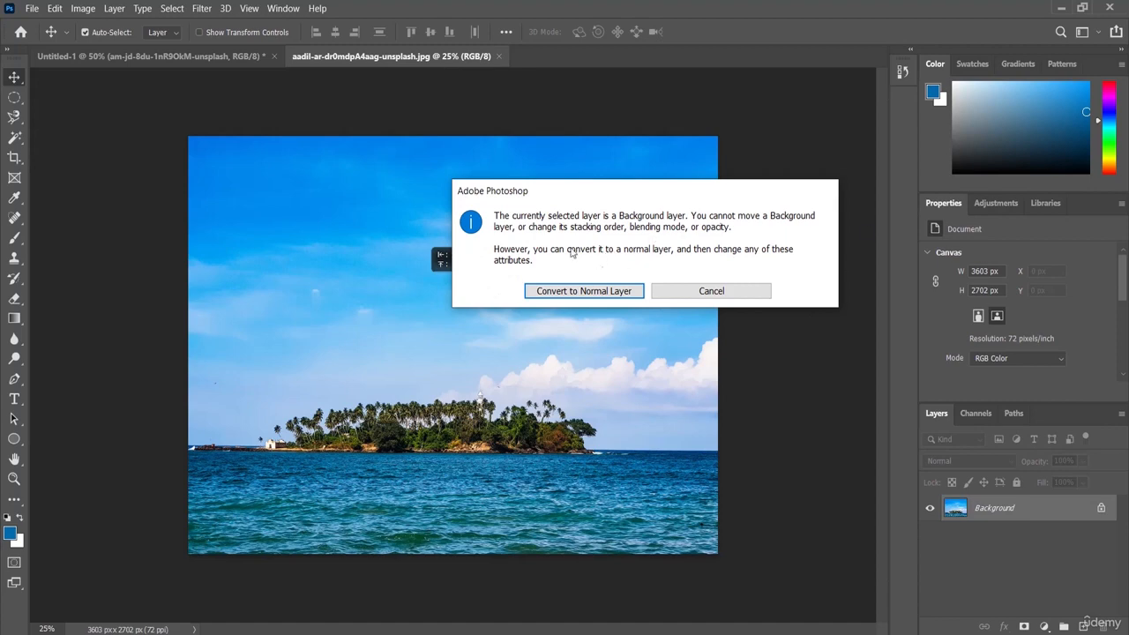
{"action": "left_click", "coordinate": [583, 293]}
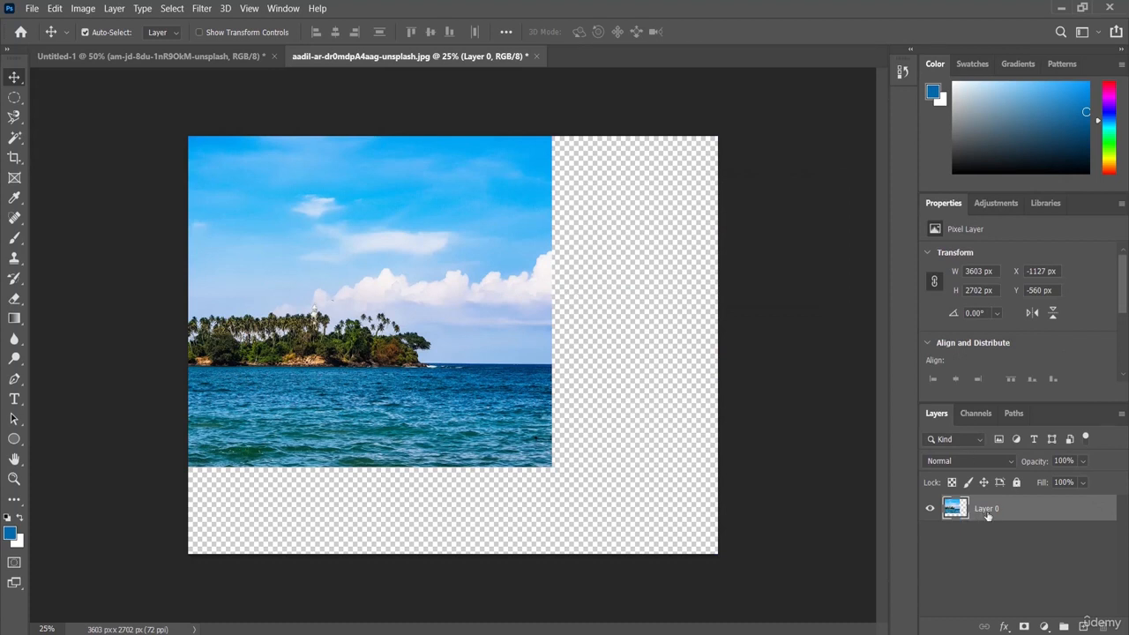
Move the island photo layer back to about X 160 px, Y 56 px and copy it into the Untitled-1 document.
{"action": "left_click", "coordinate": [164, 57]}
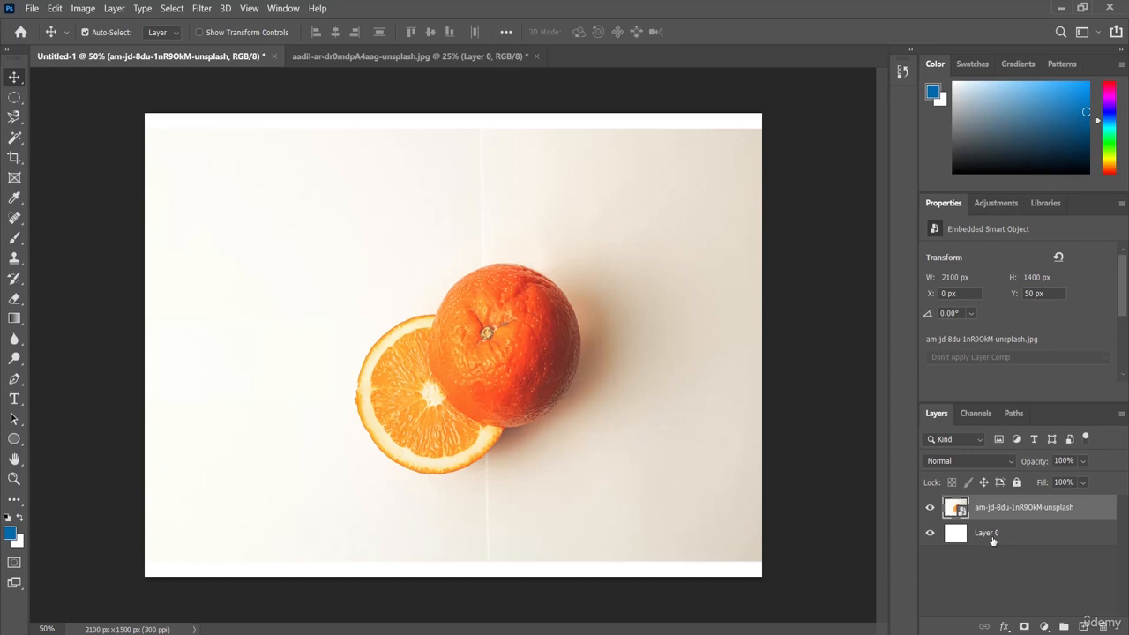
{"action": "left_click", "coordinate": [427, 55]}
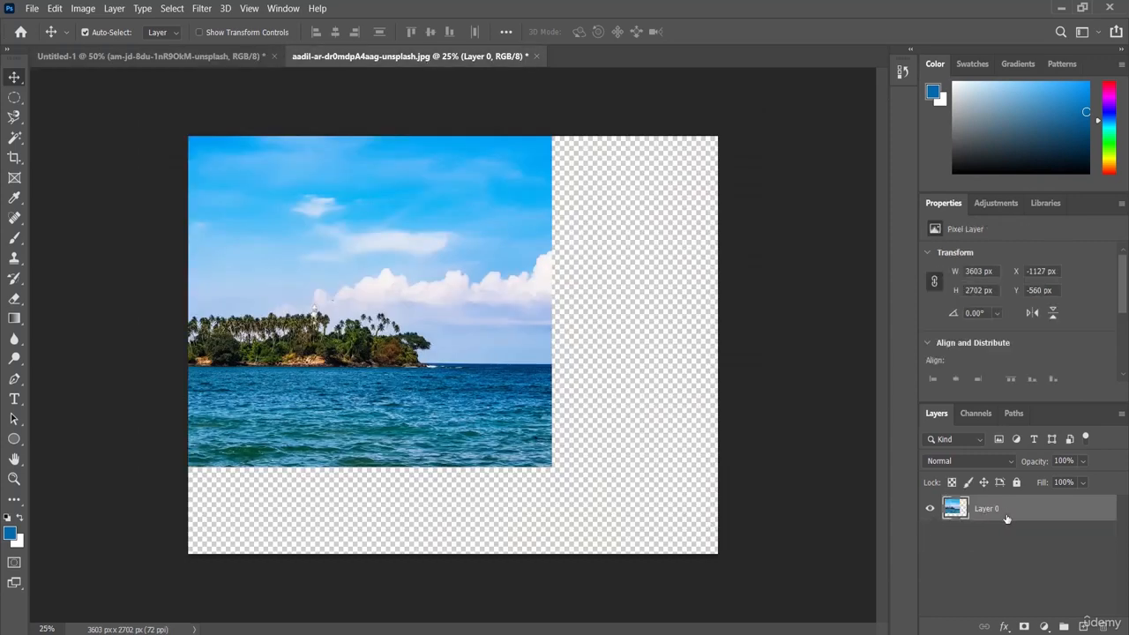
{"action": "left_click_drag", "start_coordinate": [311, 256], "coordinate": [515, 385]}
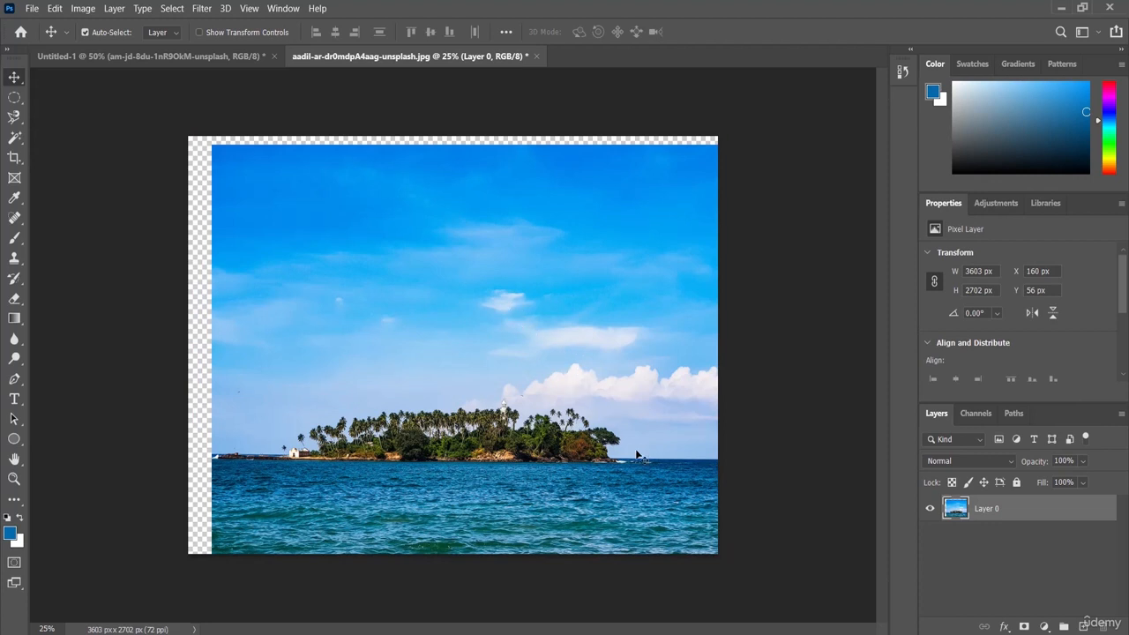
{"action": "left_click_drag", "start_coordinate": [637, 451], "coordinate": [714, 496]}
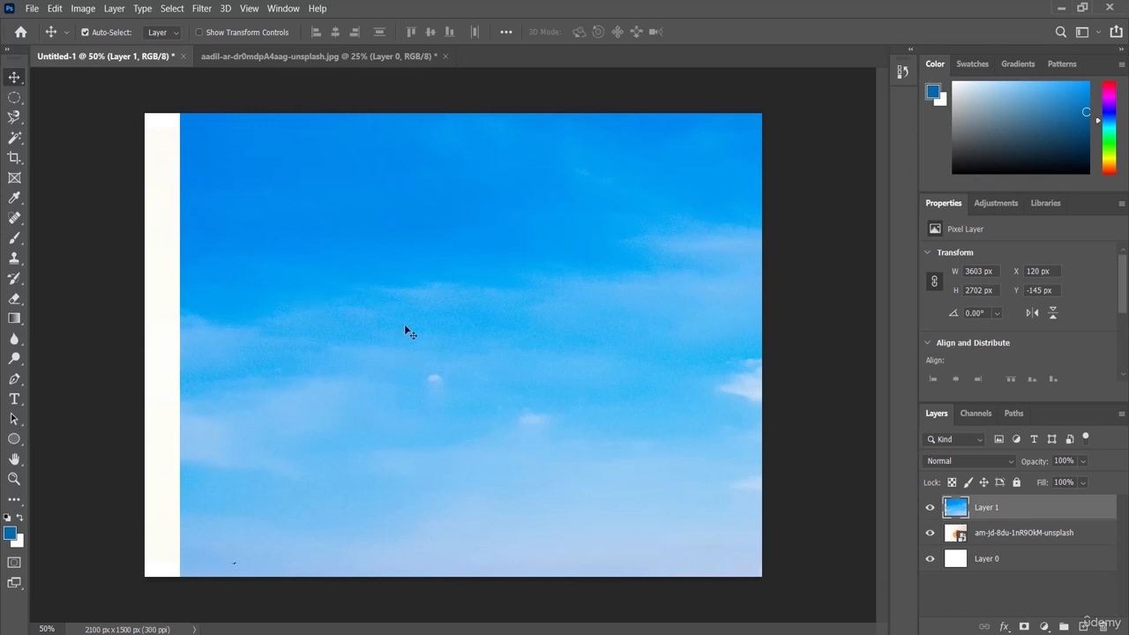
Reposition the copied island photo layer in Untitled-1 to about X 338 px, Y 225 px.
{"action": "left_click_drag", "start_coordinate": [405, 326], "coordinate": [649, 456]}
{"action": "left_click_drag", "start_coordinate": [391, 314], "coordinate": [362, 327]}
{"action": "left_click_drag", "start_coordinate": [549, 331], "coordinate": [659, 448]}
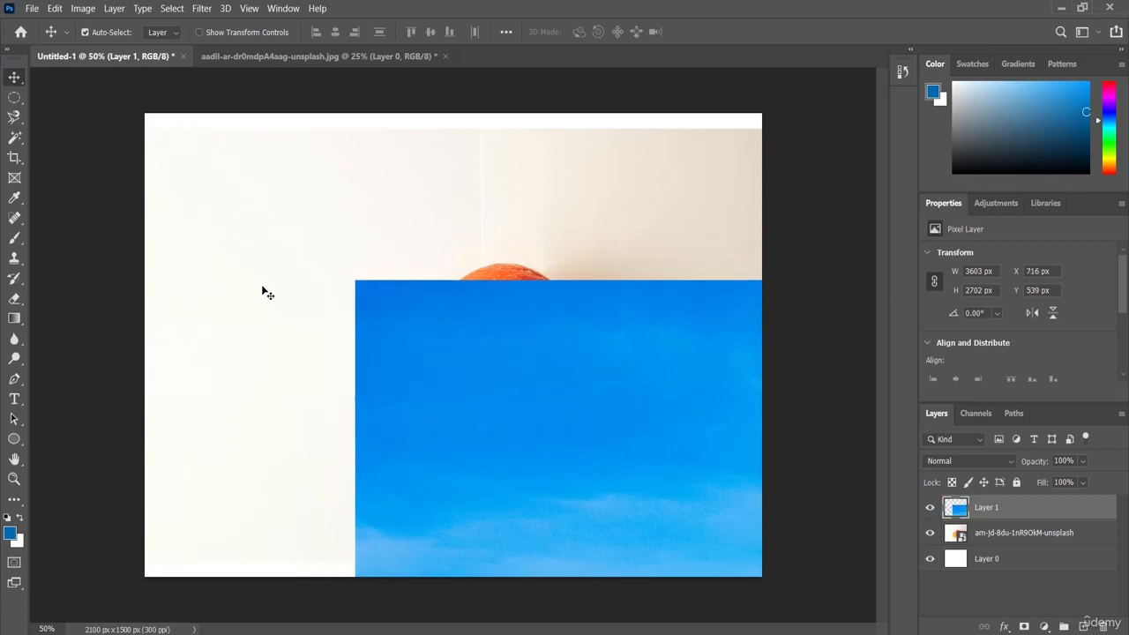
{"action": "left_click_drag", "start_coordinate": [520, 412], "coordinate": [410, 314]}
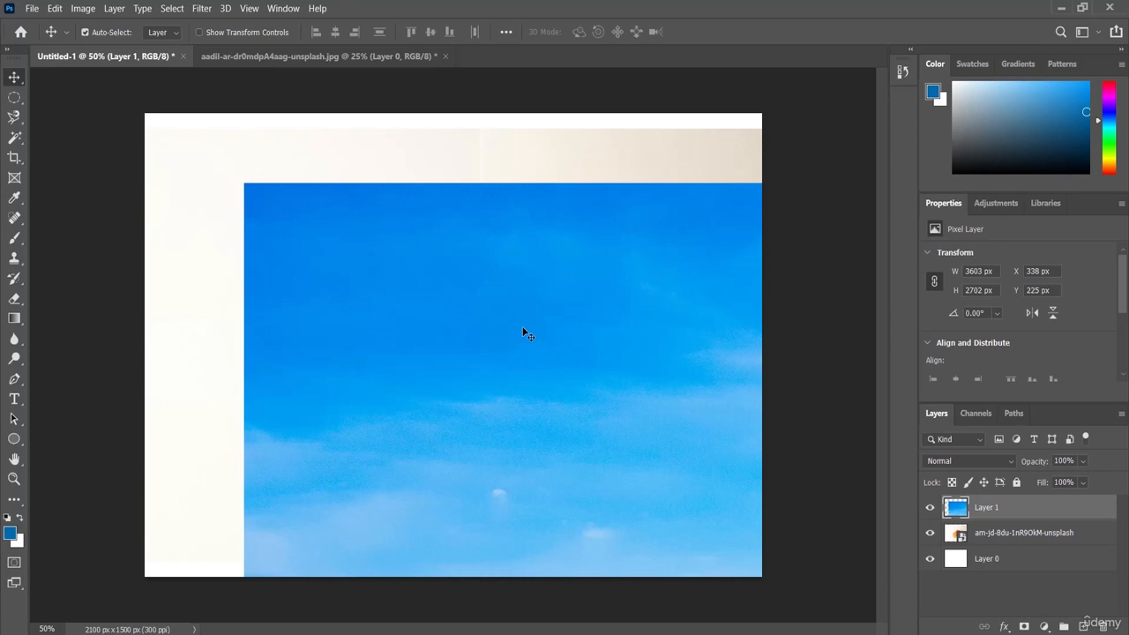
Move the island photo layer around the Untitled-1 canvas, ending with the canvas fully covered at about X -629 px, Y -862 px.
{"action": "left_click_drag", "start_coordinate": [491, 348], "coordinate": [514, 321]}
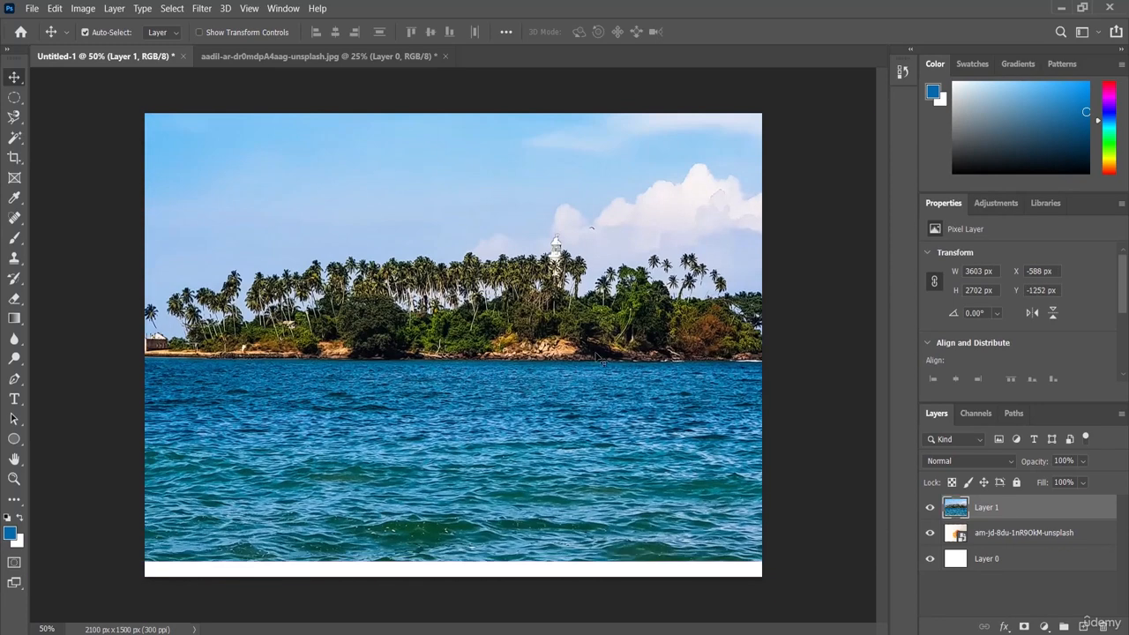
{"action": "left_click_drag", "start_coordinate": [456, 339], "coordinate": [470, 400]}
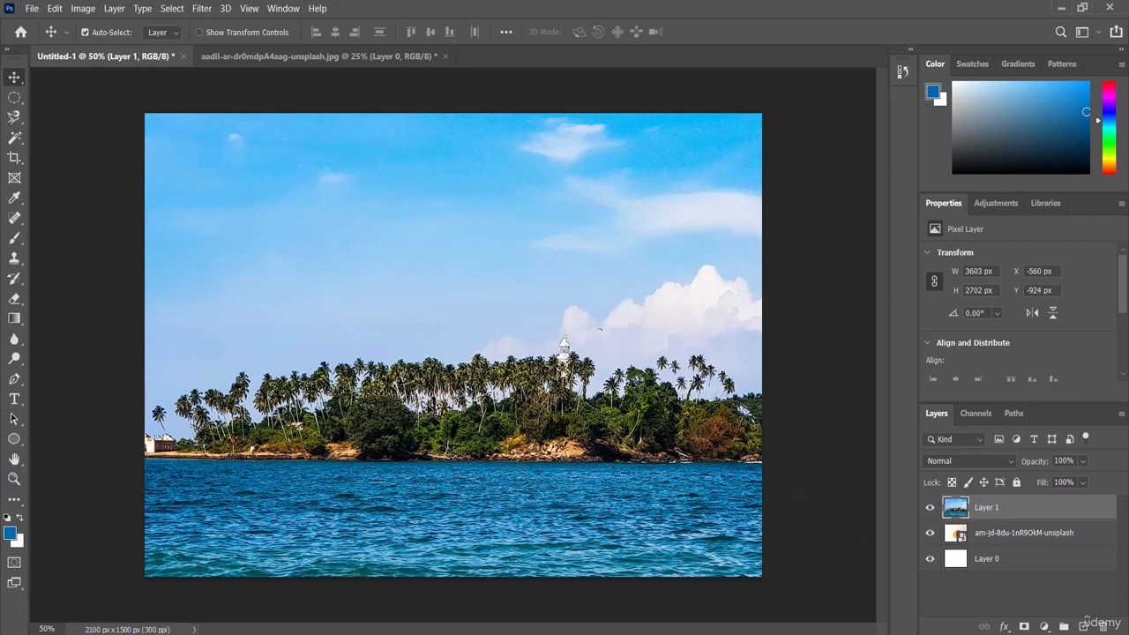
{"action": "left_click_drag", "start_coordinate": [388, 339], "coordinate": [540, 471]}
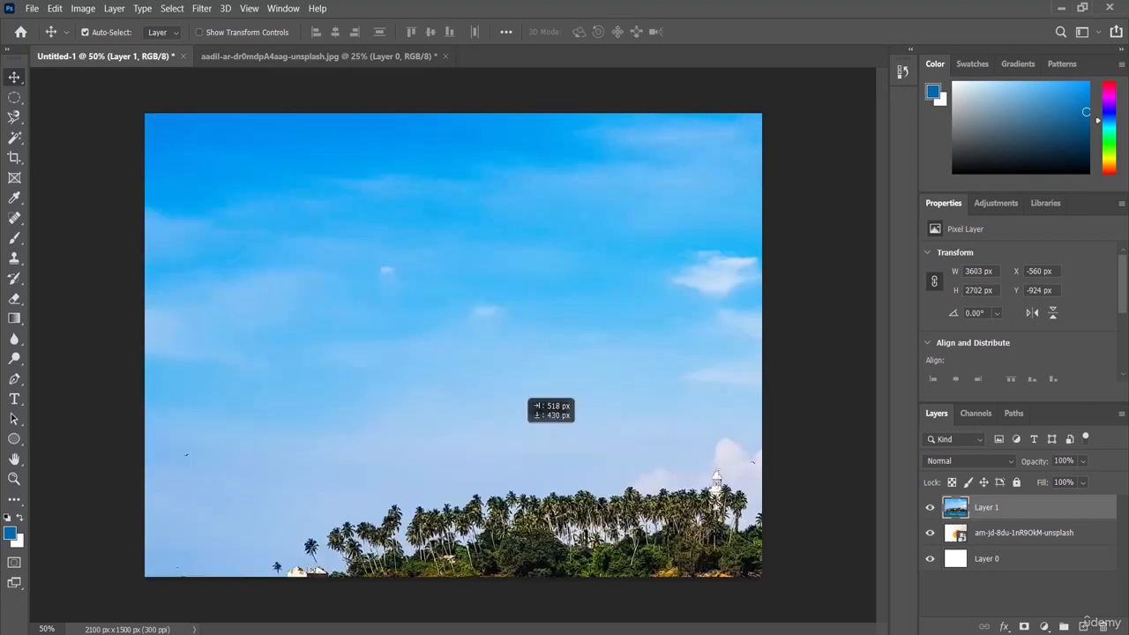
{"action": "left_click_drag", "start_coordinate": [515, 433], "coordinate": [612, 513]}
{"action": "left_click_drag", "start_coordinate": [405, 290], "coordinate": [581, 532]}
{"action": "left_click_drag", "start_coordinate": [562, 388], "coordinate": [699, 513]}
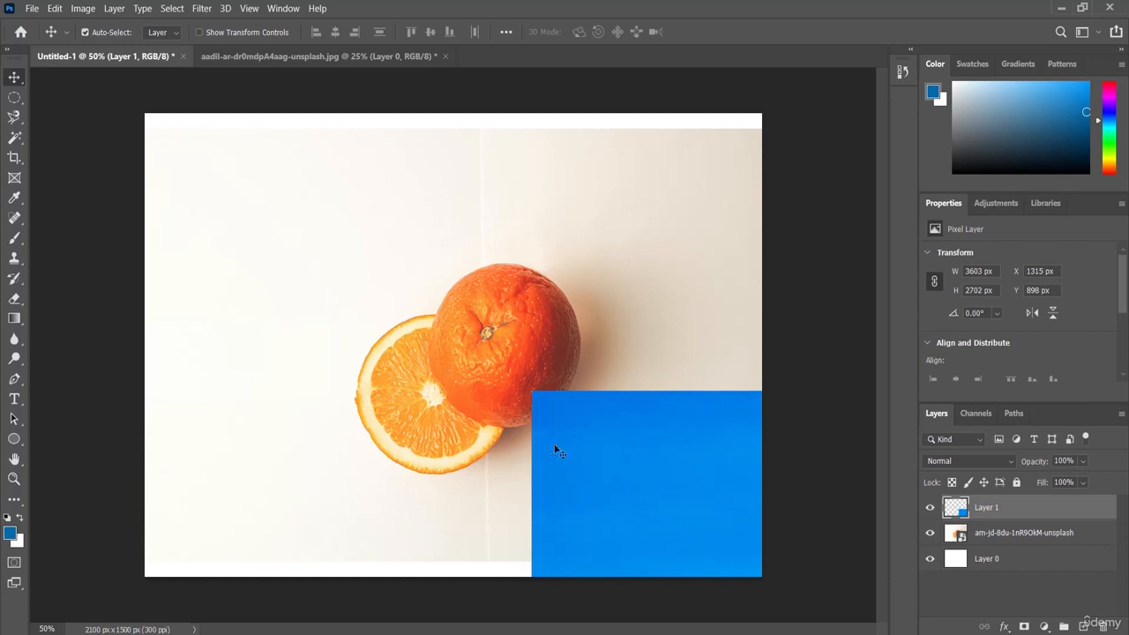
{"action": "left_click_drag", "start_coordinate": [667, 488], "coordinate": [67, 97]}
{"action": "left_click_drag", "start_coordinate": [564, 432], "coordinate": [618, 297]}
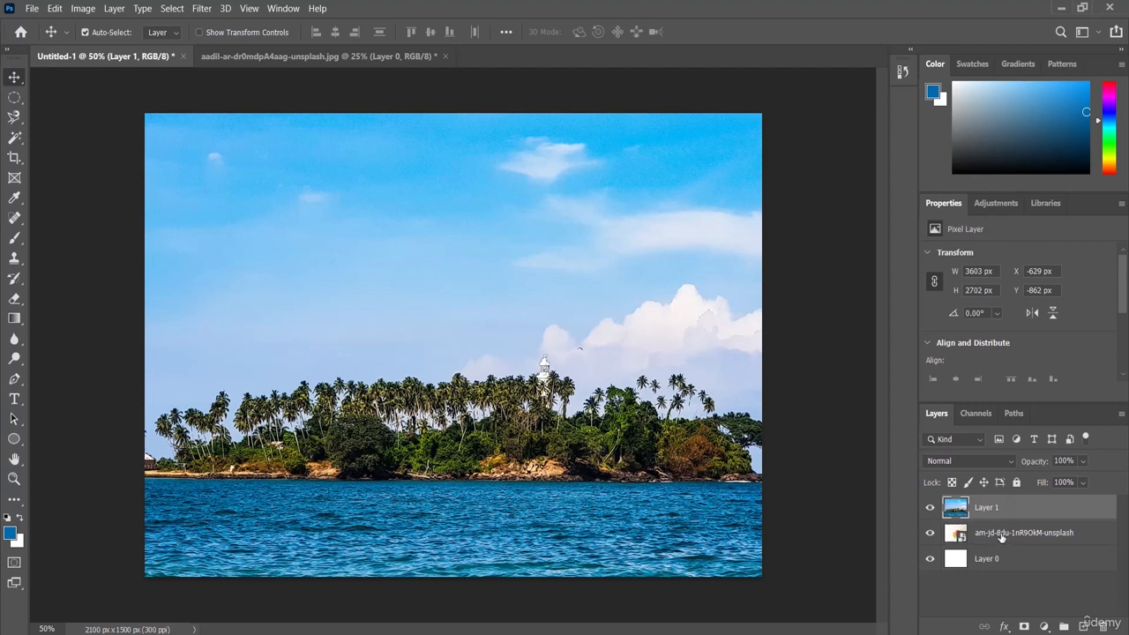
Reorder the layer stack with Layer 1 on top, Layer 0 in the middle and am-jd-8du-1nR9OkM-unsplash at the bottom.
{"action": "left_click_drag", "start_coordinate": [1005, 536], "coordinate": [999, 505]}
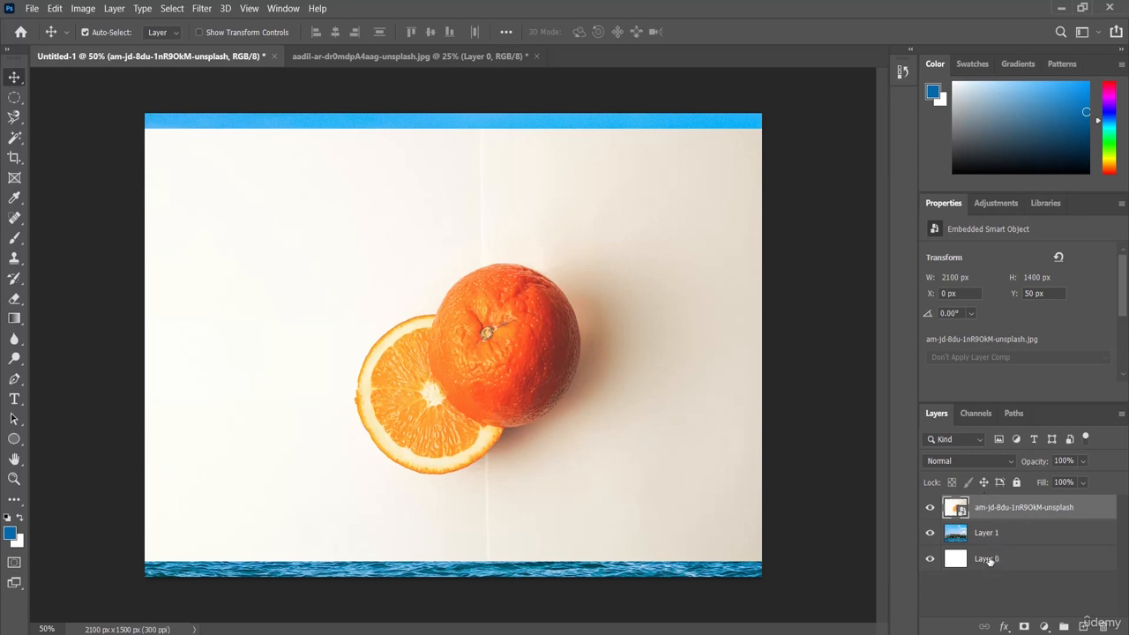
{"action": "left_click_drag", "start_coordinate": [984, 563], "coordinate": [980, 503]}
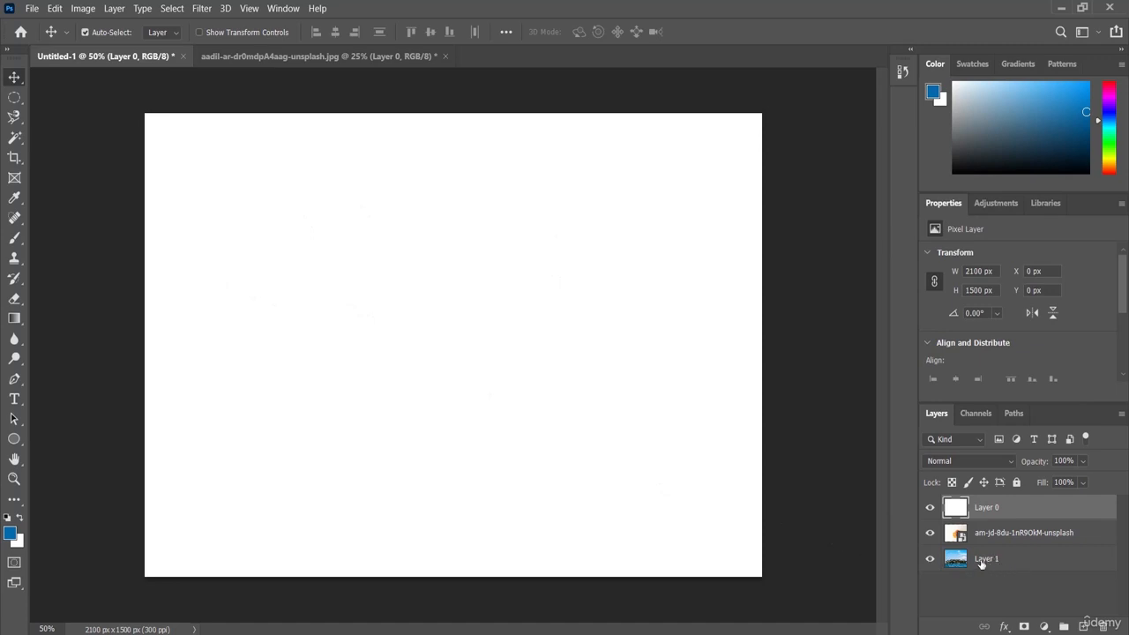
{"action": "left_click_drag", "start_coordinate": [982, 563], "coordinate": [983, 503]}
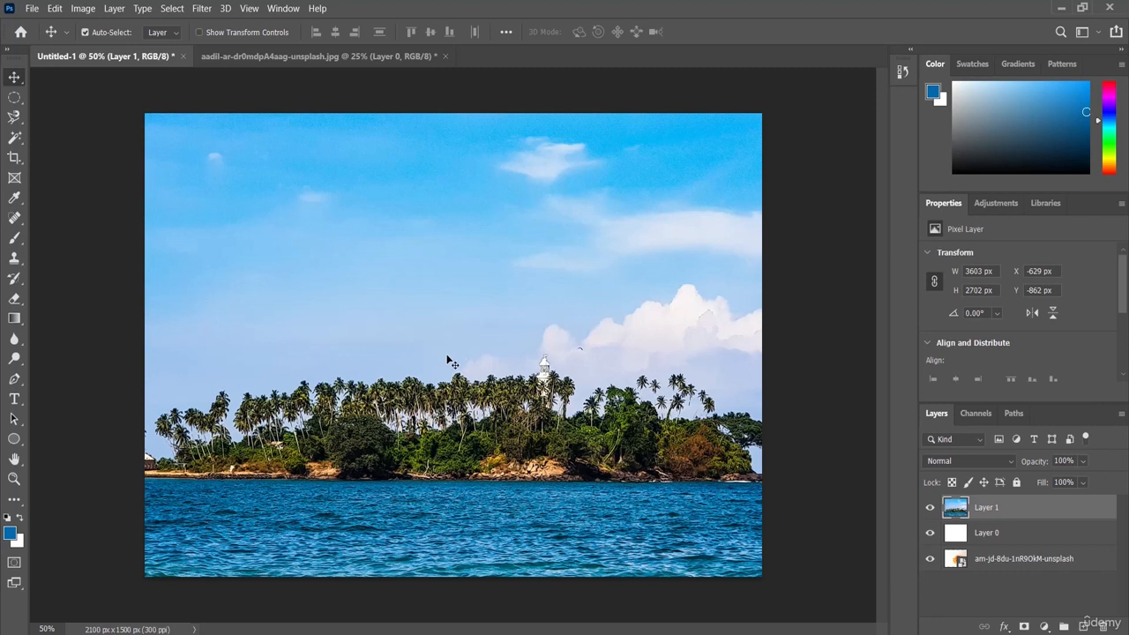
Hide Layer 1, Layer 0 and the orange photo layer one by one, and make all three visible again.
{"action": "left_click", "coordinate": [931, 509]}
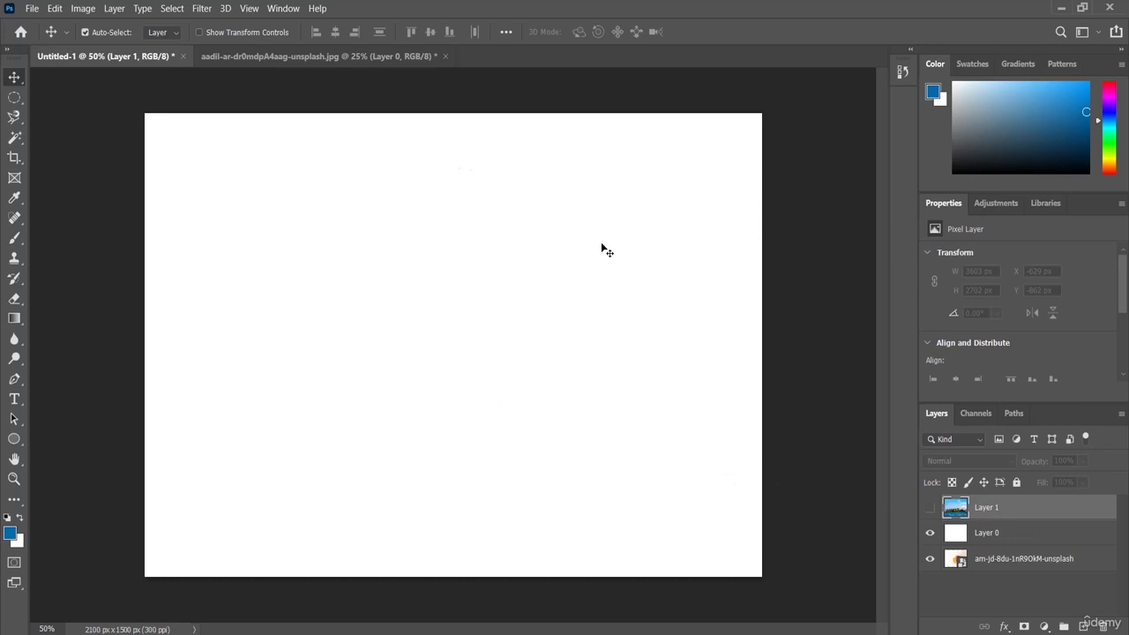
{"action": "left_click", "coordinate": [931, 535]}
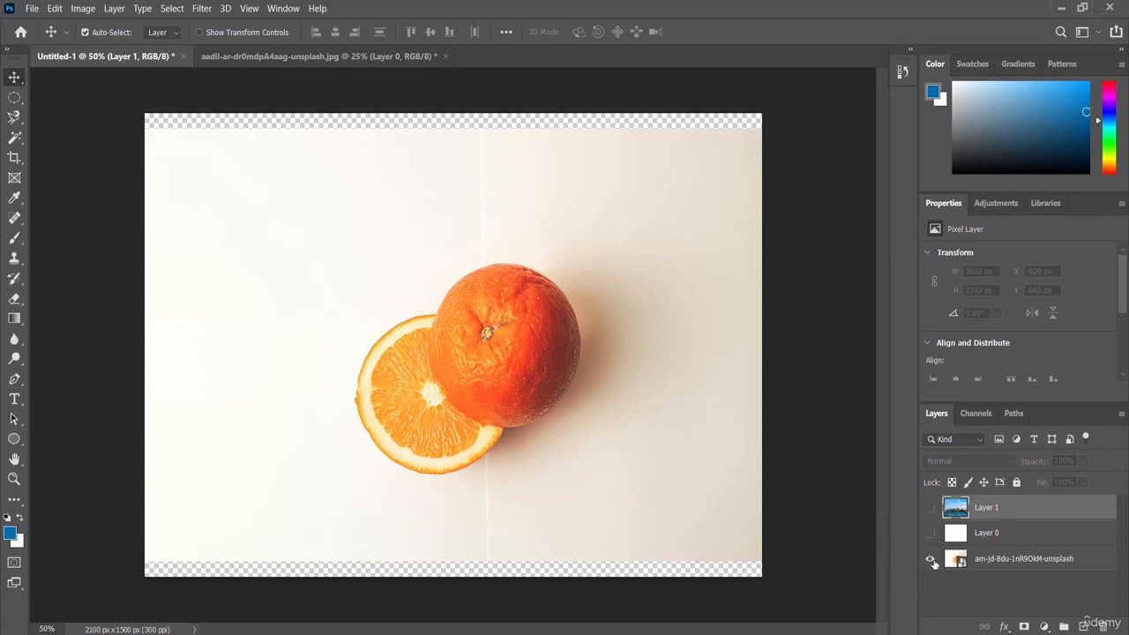
{"action": "left_click", "coordinate": [931, 561]}
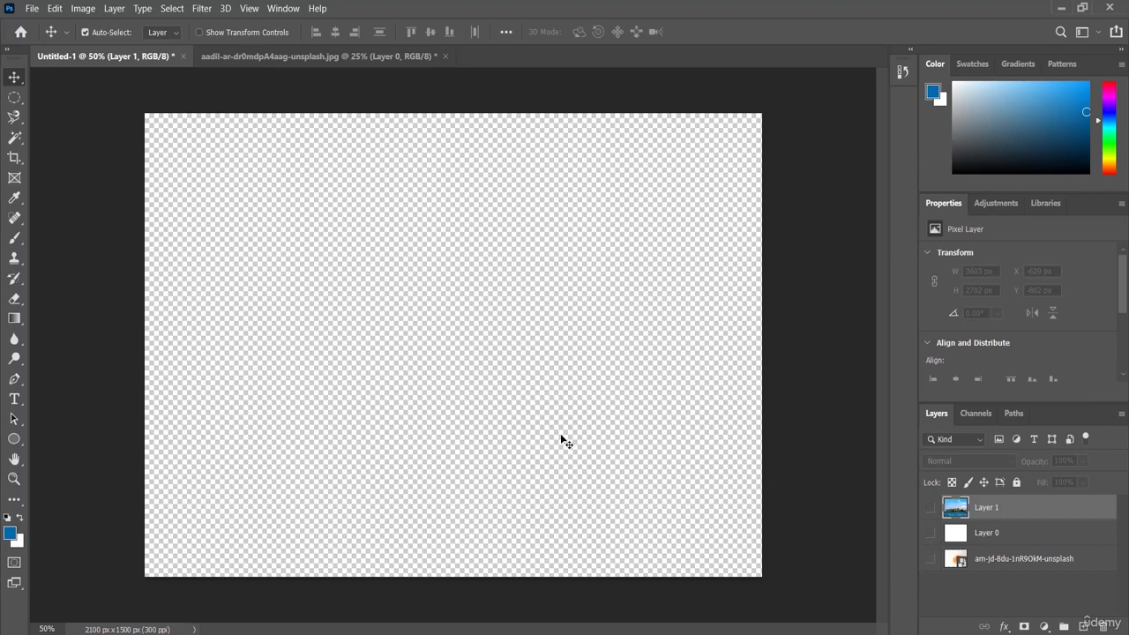
{"action": "left_click", "coordinate": [931, 559]}
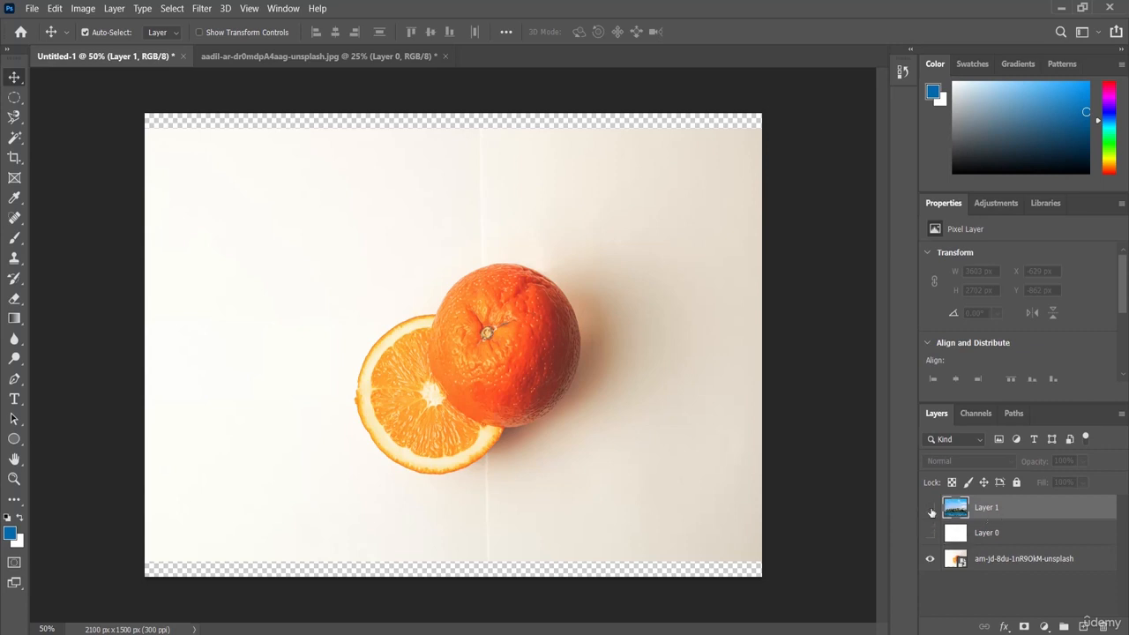
{"action": "left_click", "coordinate": [930, 508]}
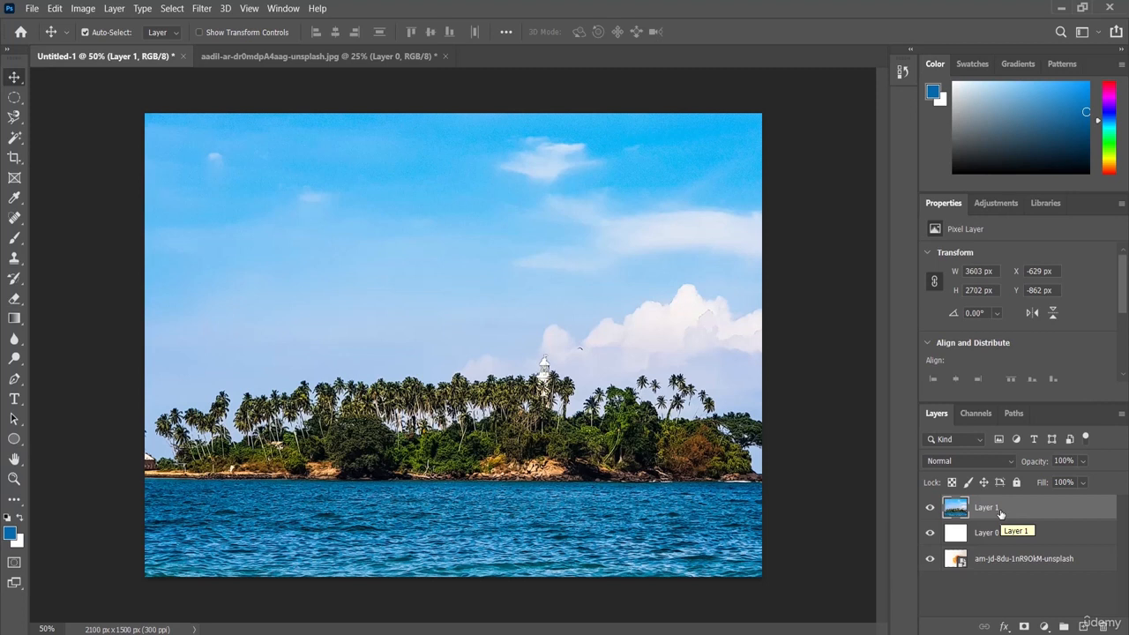
Hide Layer 1 and Layer 0, and delete the am-jd-8du-1nR9OkM-unsplash layer.
{"action": "left_click", "coordinate": [930, 509]}
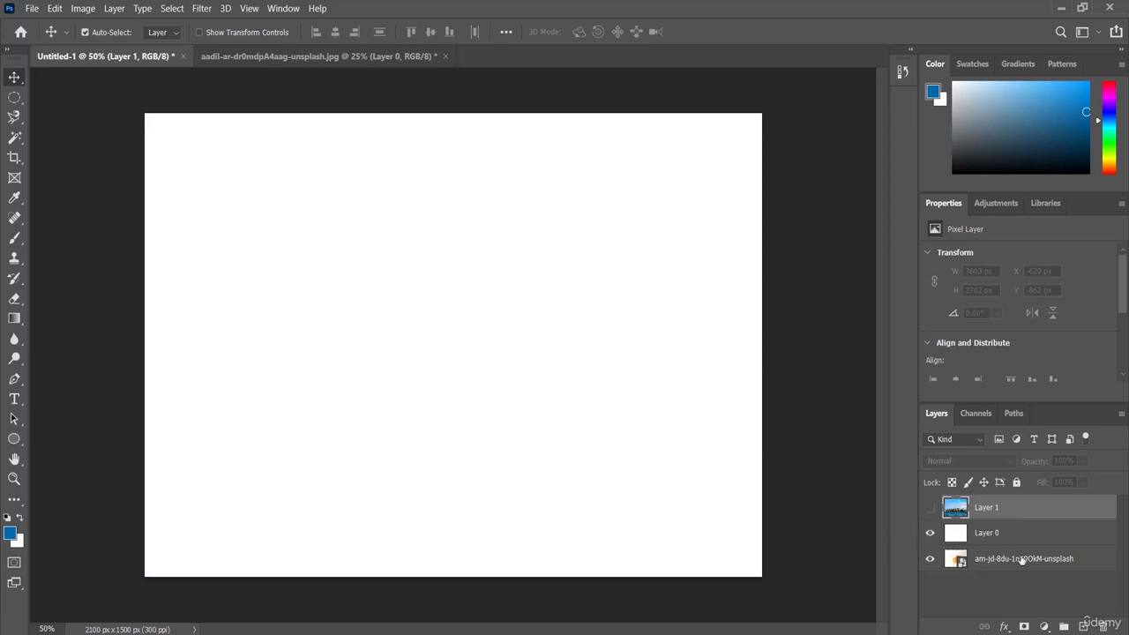
{"action": "left_click", "coordinate": [930, 533]}
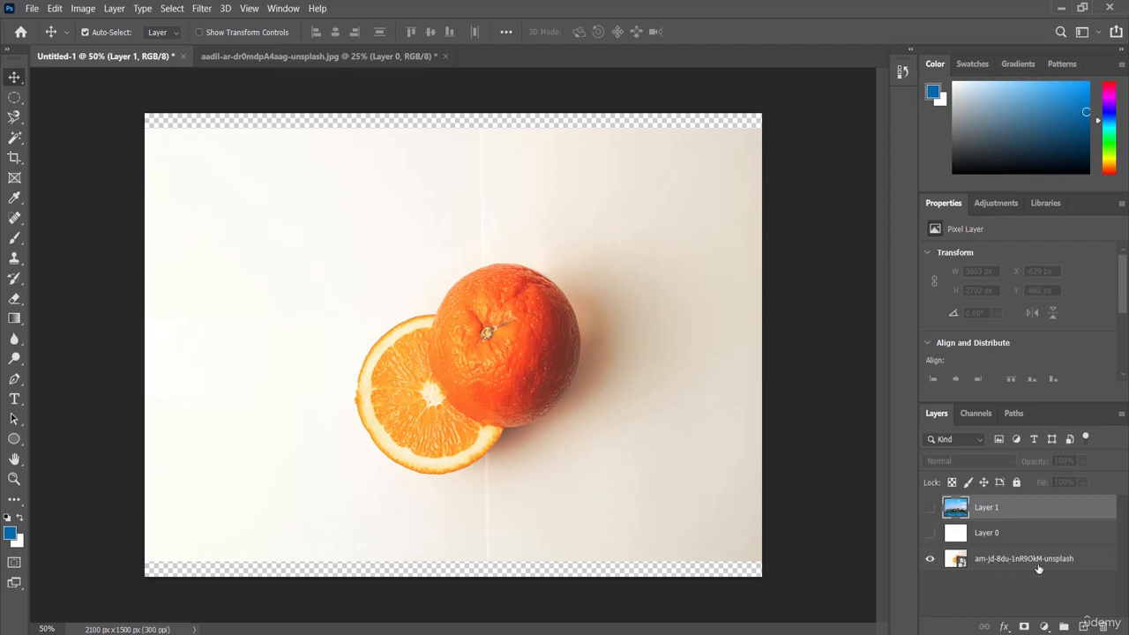
{"action": "left_click", "coordinate": [1025, 563]}
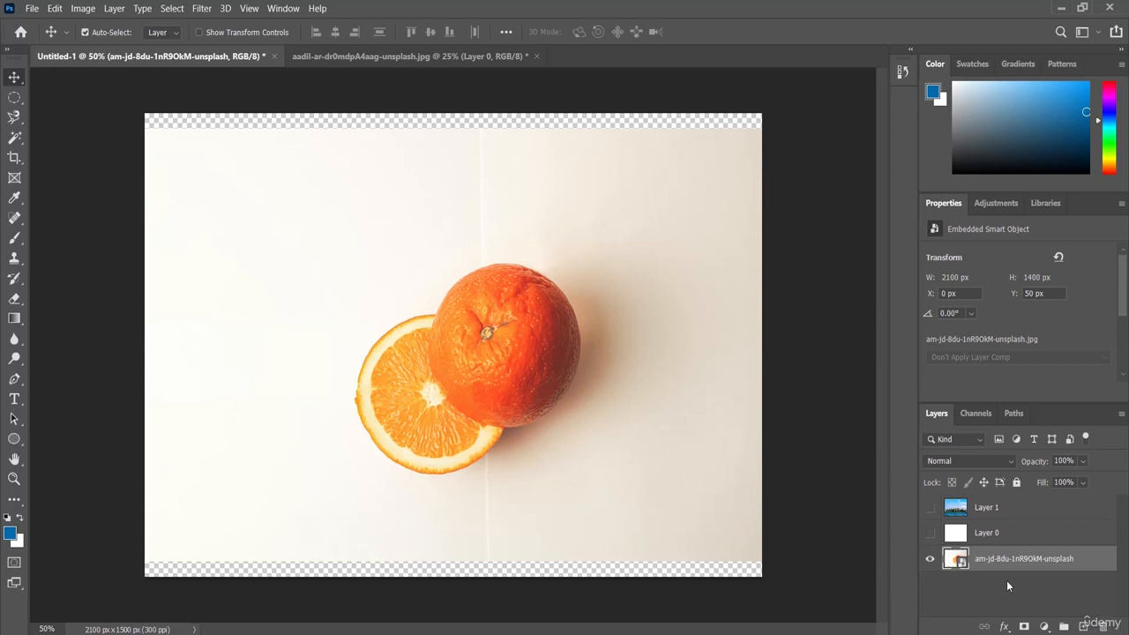
{"action": "left_click", "coordinate": [1103, 628]}
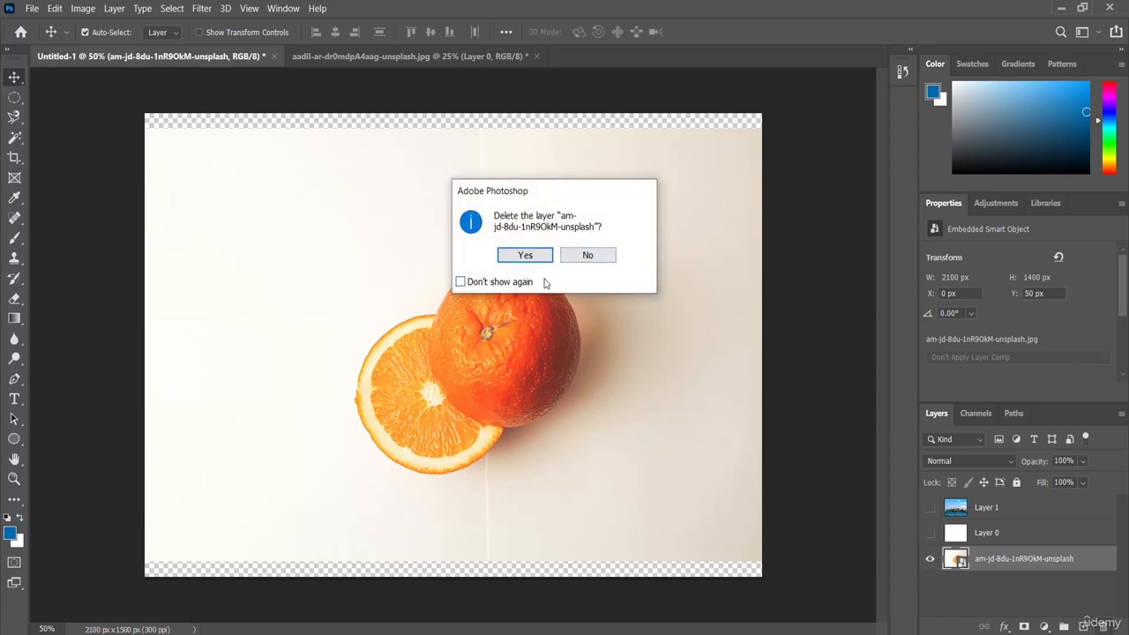
{"action": "left_click", "coordinate": [523, 255]}
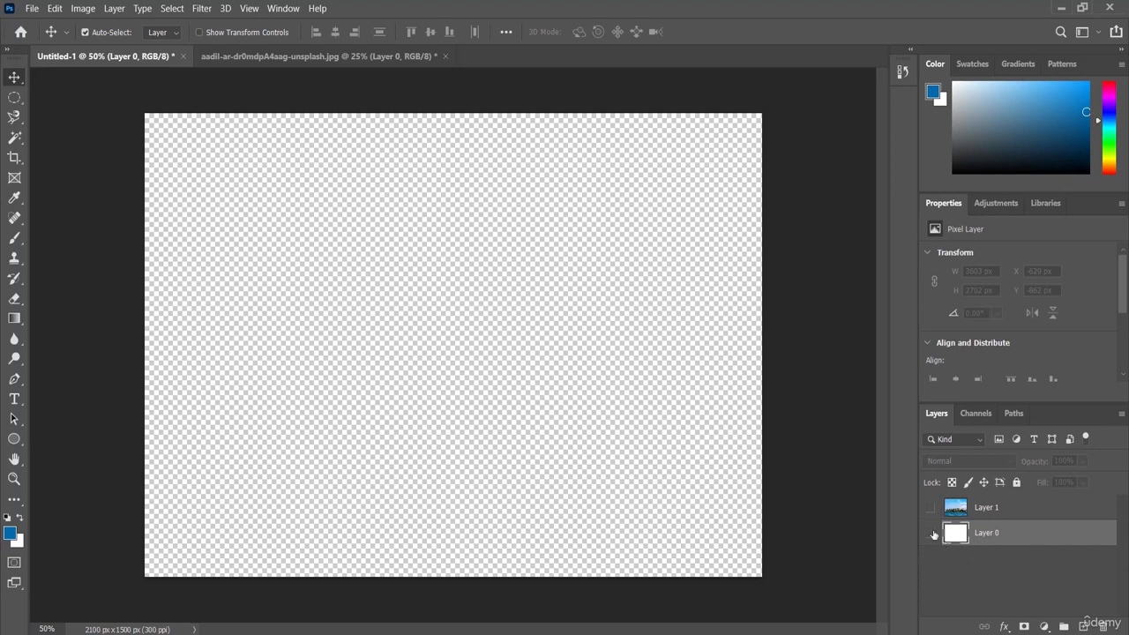
Delete the white Layer 0 and make the island photo in Layer 1 visible again.
{"action": "left_click", "coordinate": [992, 510]}
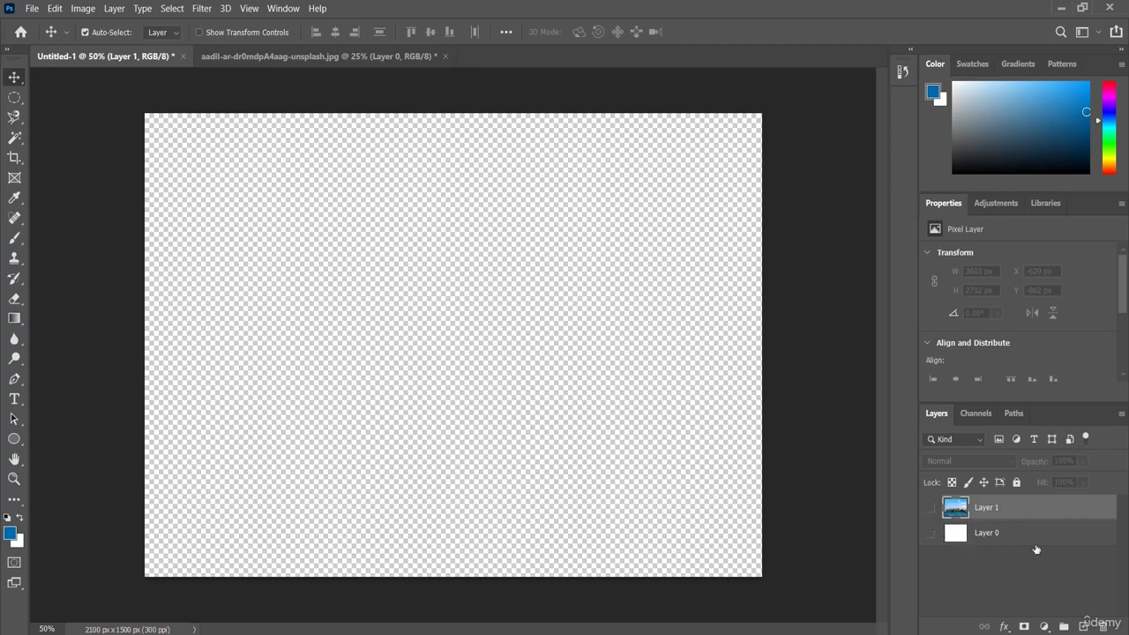
{"action": "left_click", "coordinate": [991, 543]}
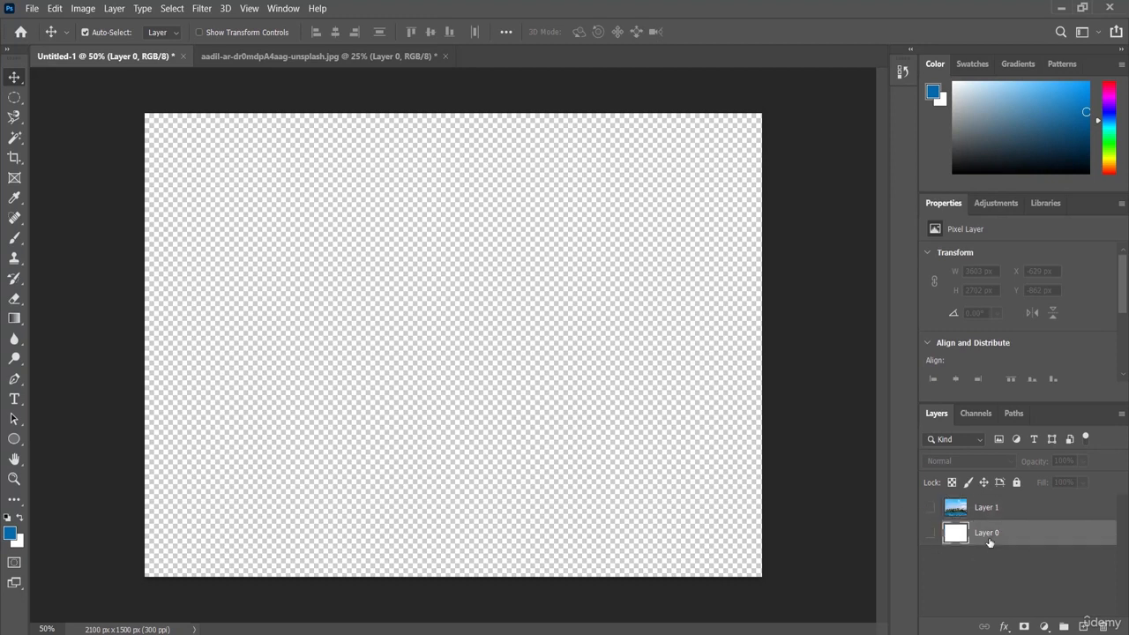
{"action": "left_click", "coordinate": [1108, 626]}
{"action": "left_click", "coordinate": [525, 255]}
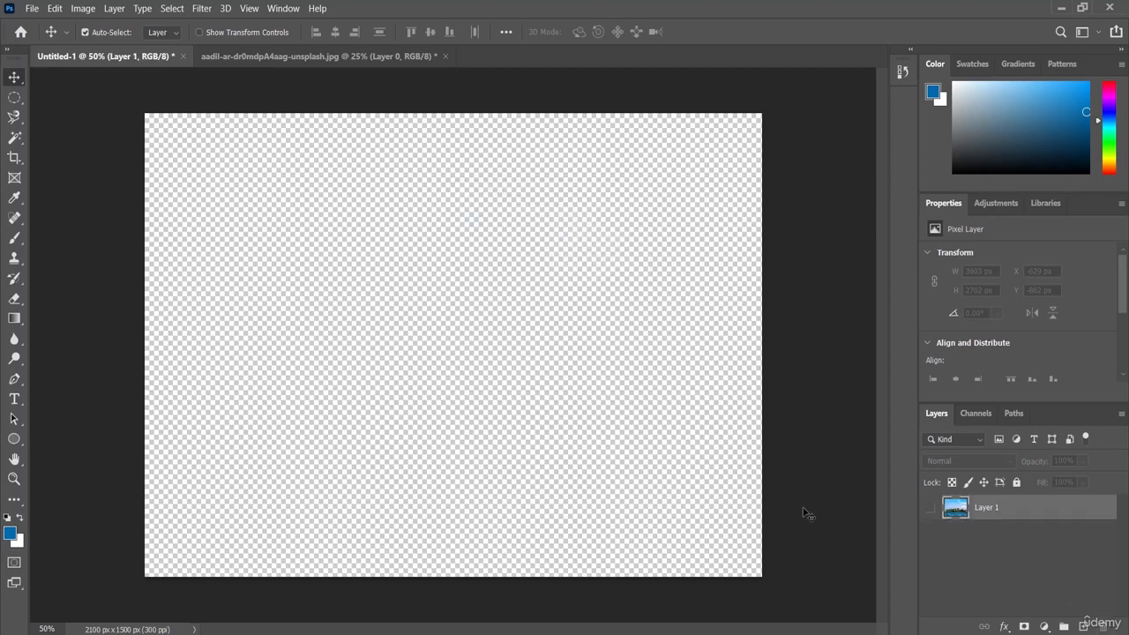
{"action": "left_click", "coordinate": [930, 508]}
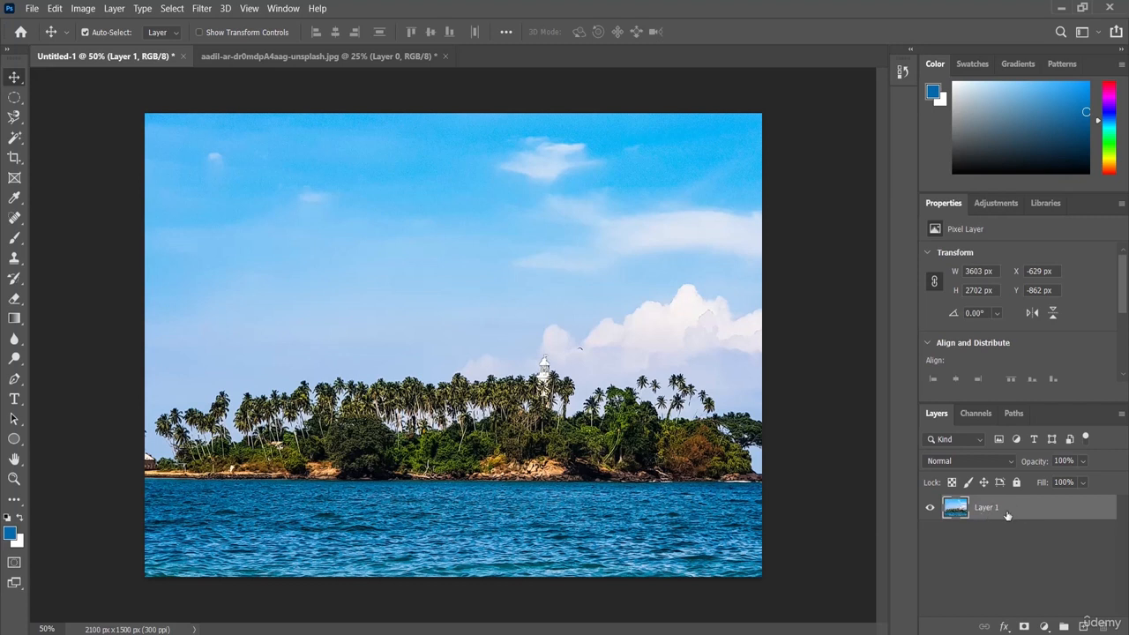
Duplicate Layer 1 within the Untitled-1 document under the name Layer 2.
{"action": "right_click", "coordinate": [954, 509]}
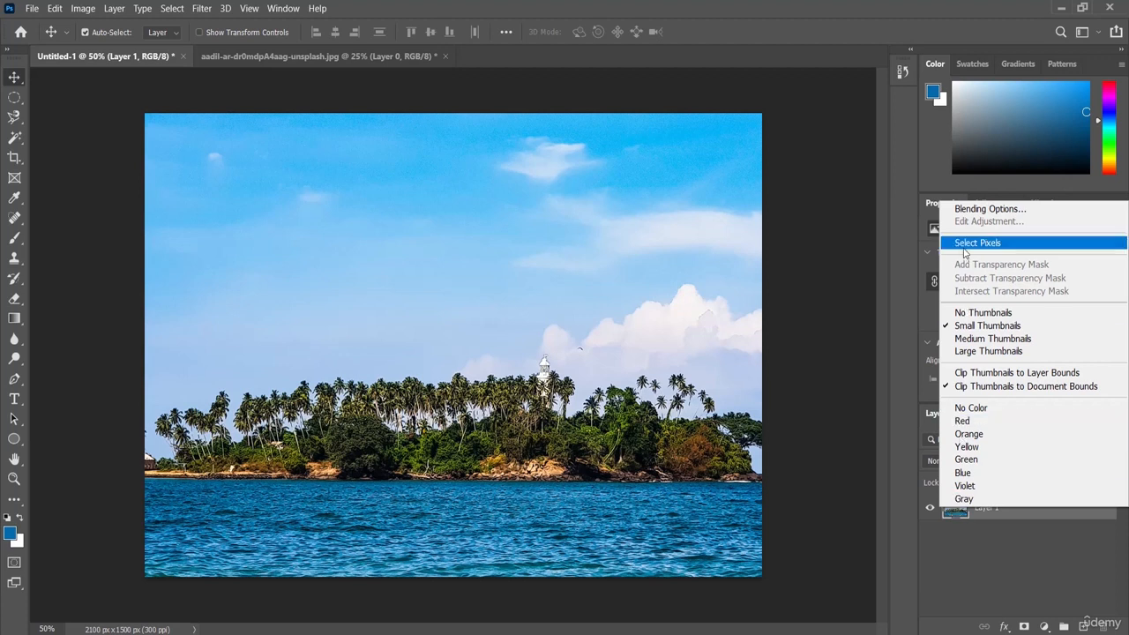
{"action": "left_click", "coordinate": [997, 528]}
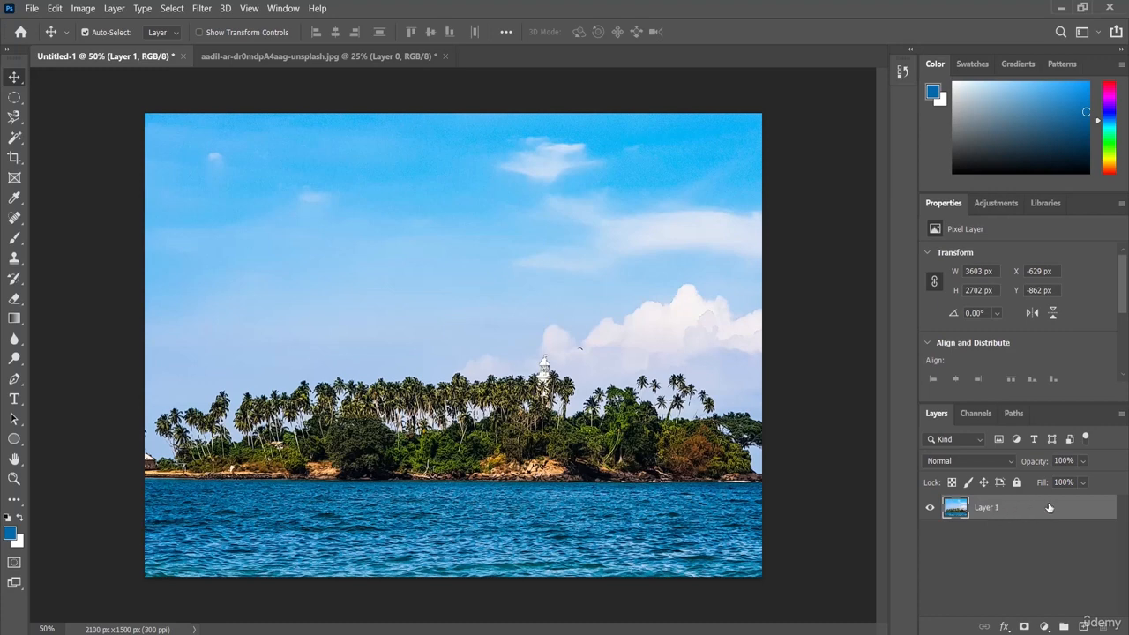
{"action": "right_click", "coordinate": [994, 510]}
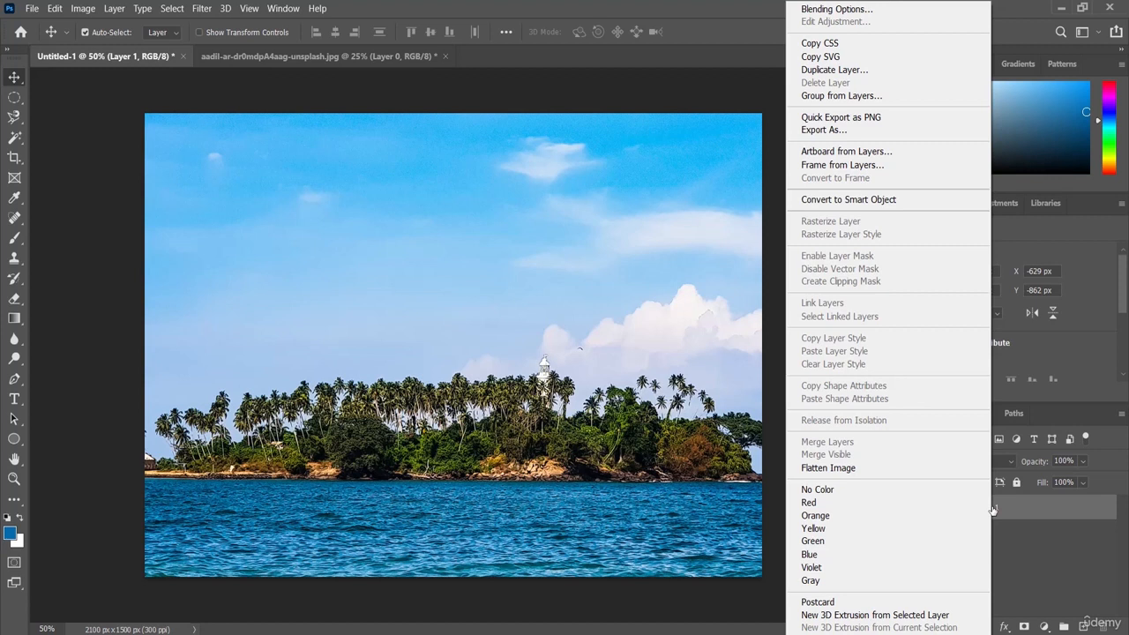
{"action": "left_click", "coordinate": [882, 70]}
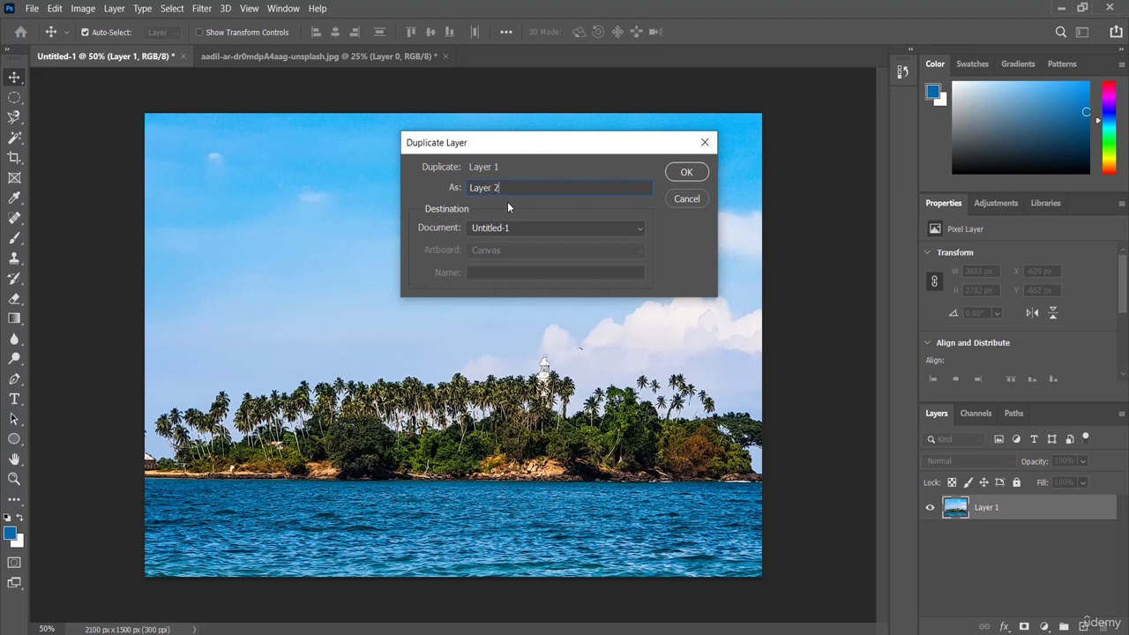
{"action": "left_click", "coordinate": [687, 173]}
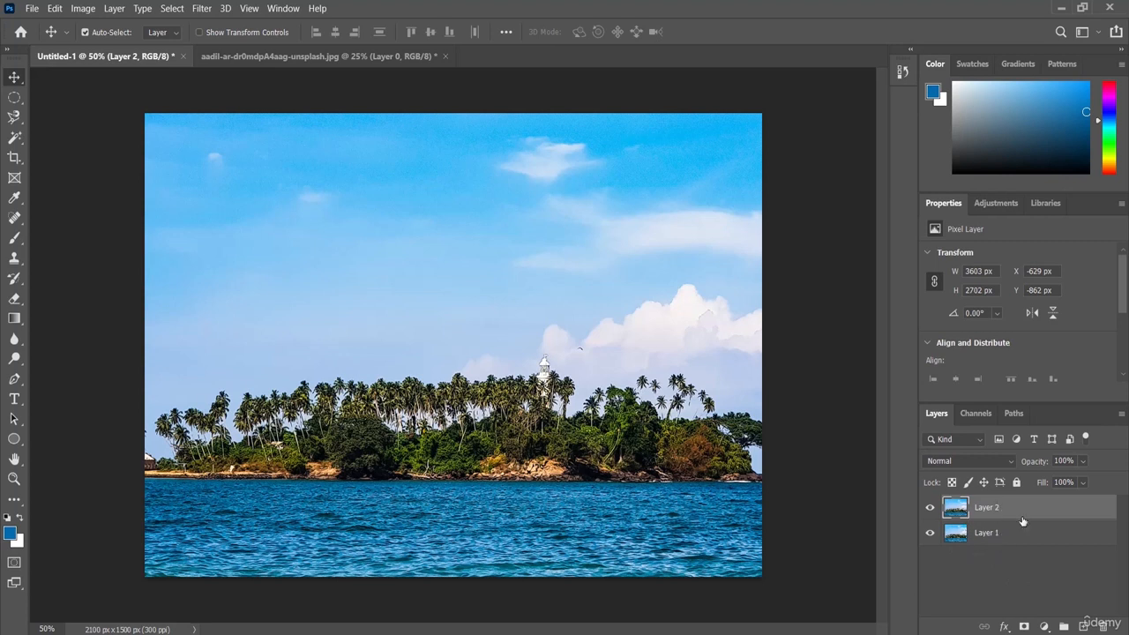
Switch the visibility of Layer 2 off and on to compare it with Layer 1, leaving Layer 2 hidden.
{"action": "left_click", "coordinate": [929, 508]}
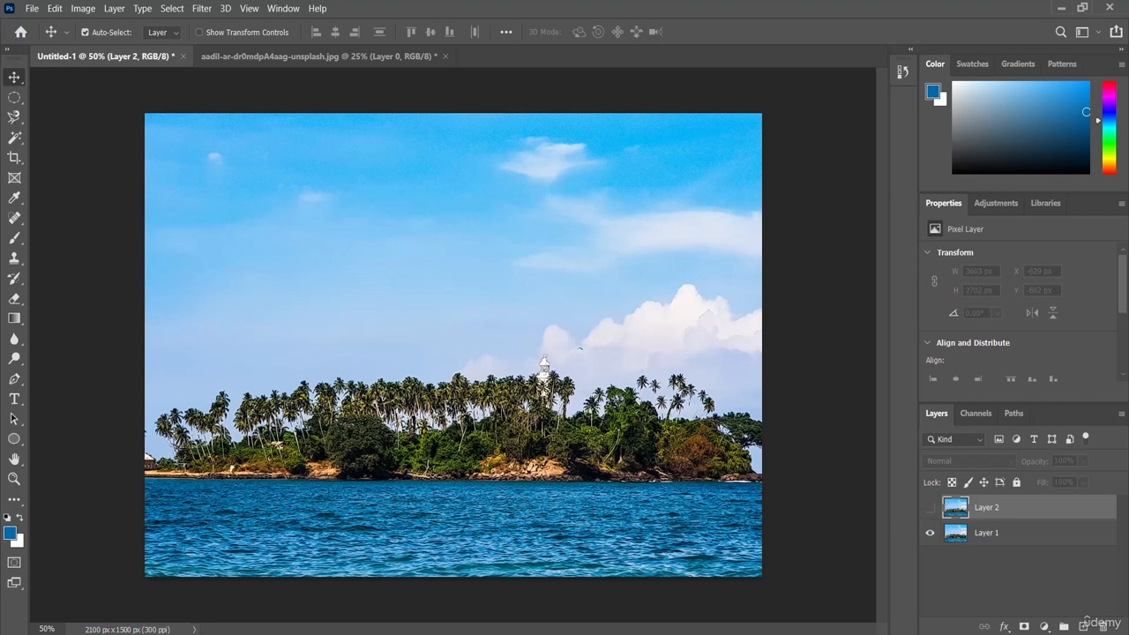
{"action": "left_click", "coordinate": [931, 508]}
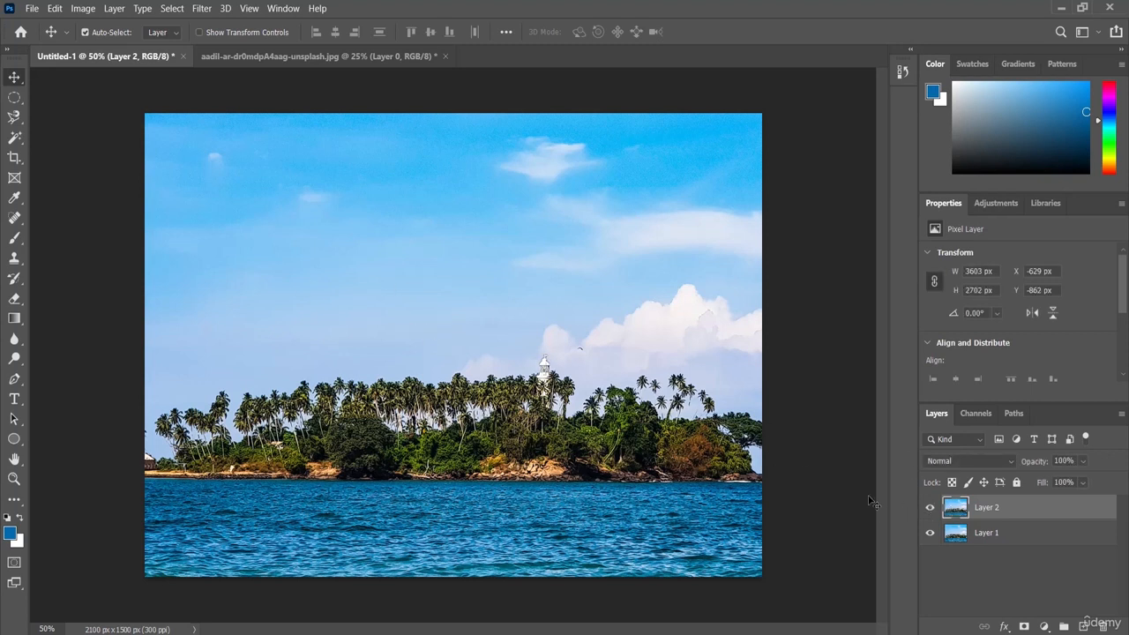
{"action": "left_click", "coordinate": [930, 510]}
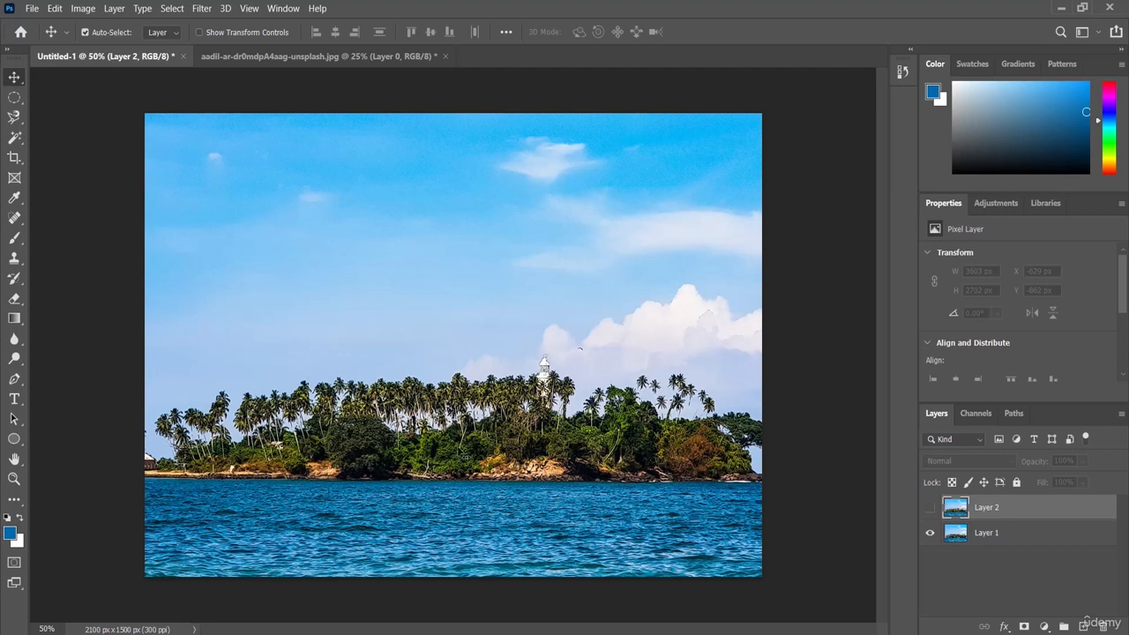
Move Layer 1 to about X 0 px, Y -580 px and make Layer 2 visible again.
{"action": "left_click", "coordinate": [1014, 538]}
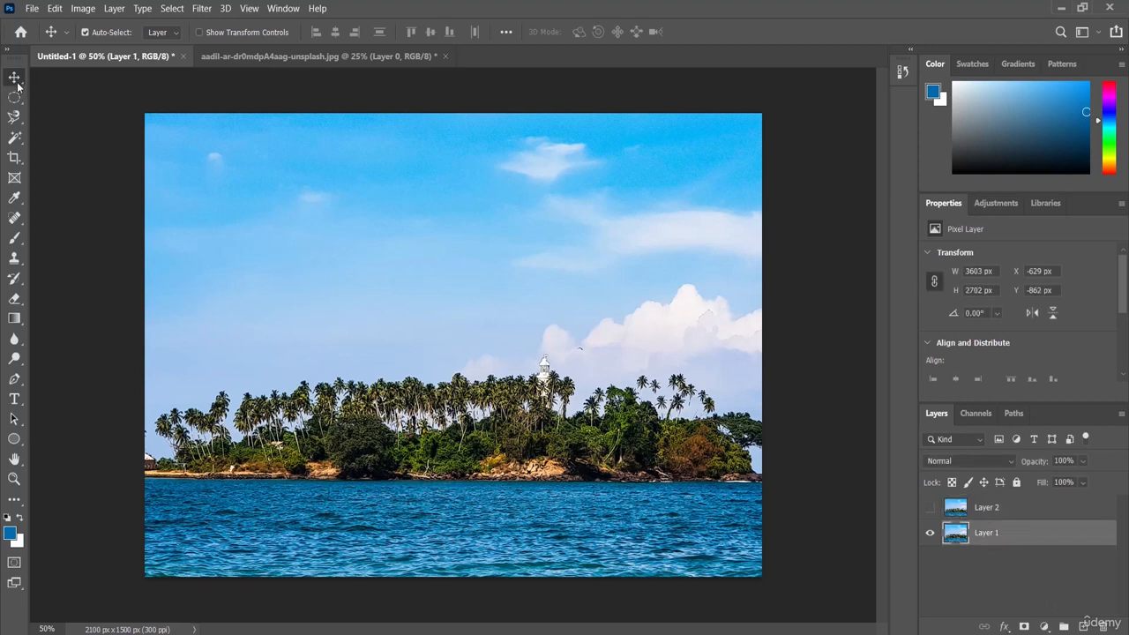
{"action": "left_click_drag", "start_coordinate": [381, 505], "coordinate": [540, 527]}
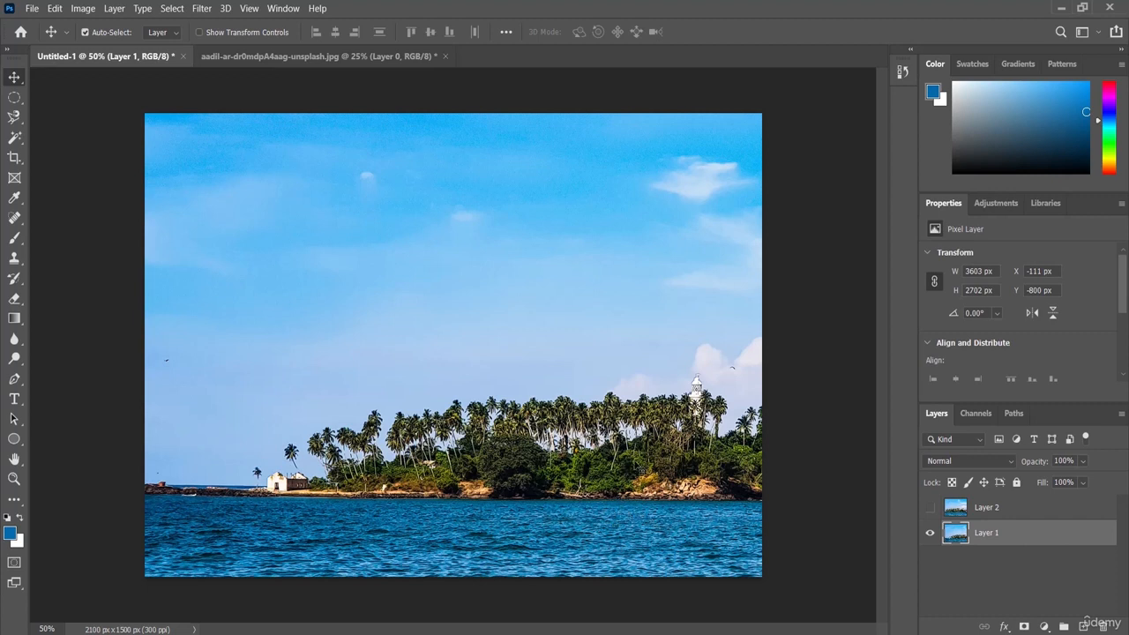
{"action": "left_click_drag", "start_coordinate": [636, 468], "coordinate": [666, 533]}
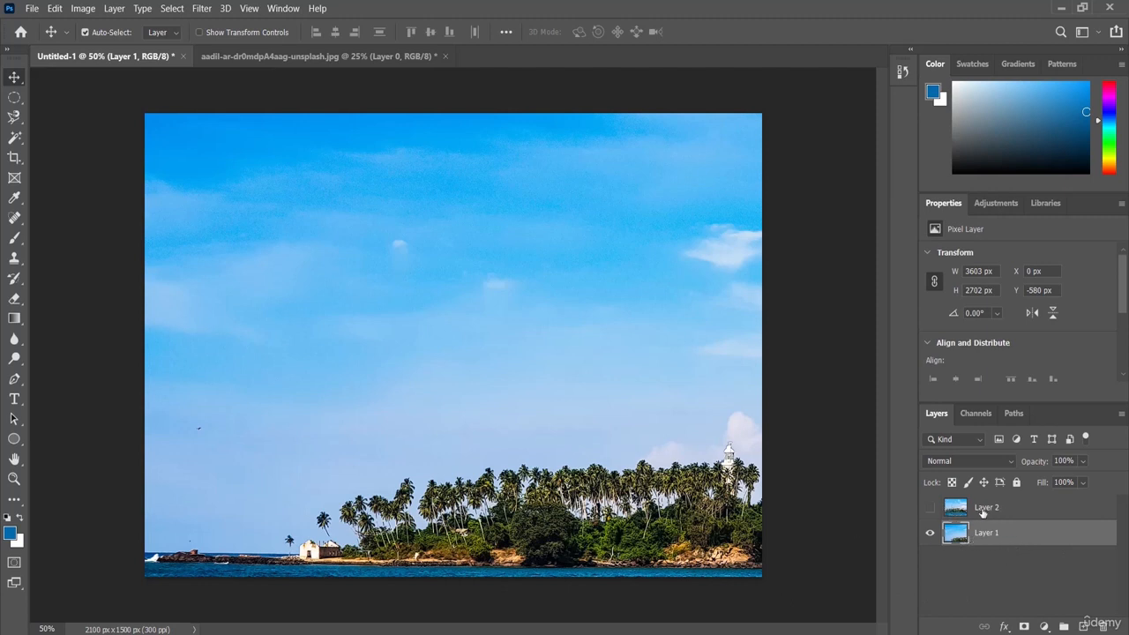
{"action": "left_click", "coordinate": [1029, 510]}
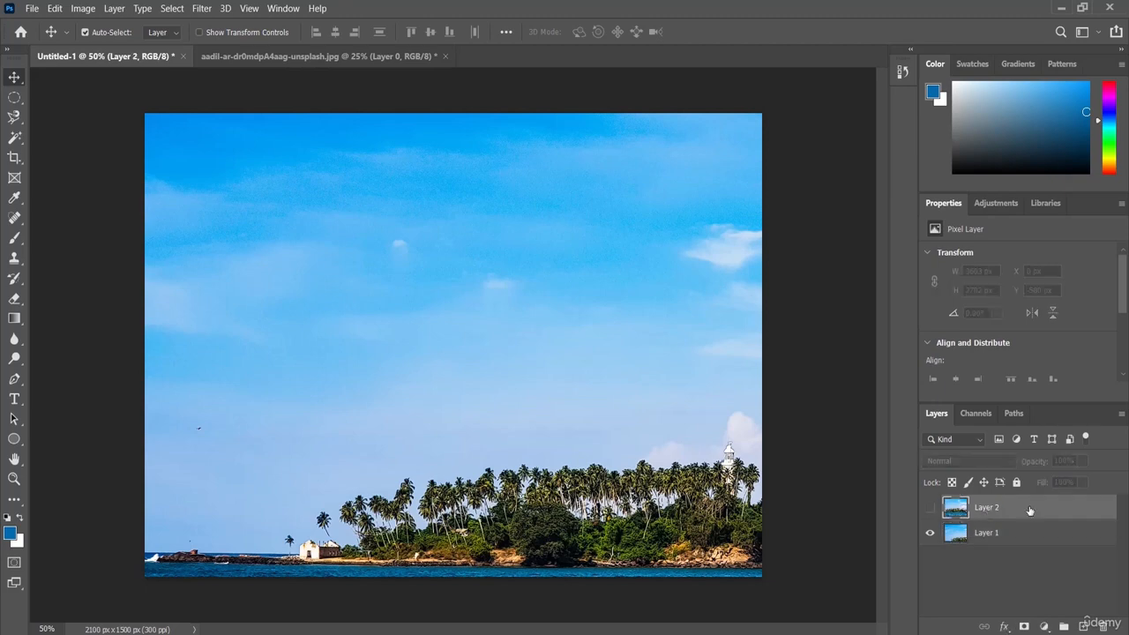
{"action": "left_click", "coordinate": [931, 511]}
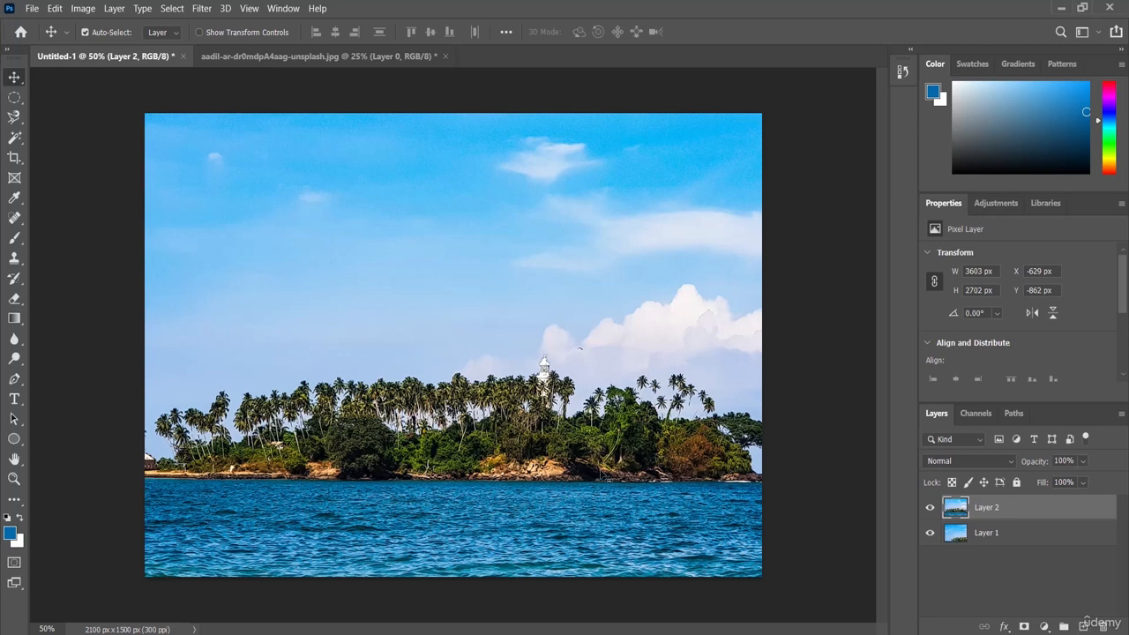
Switch Layer 2's visibility off and on, and preview the Darken blend mode on it before keeping Normal.
{"action": "left_click", "coordinate": [929, 508]}
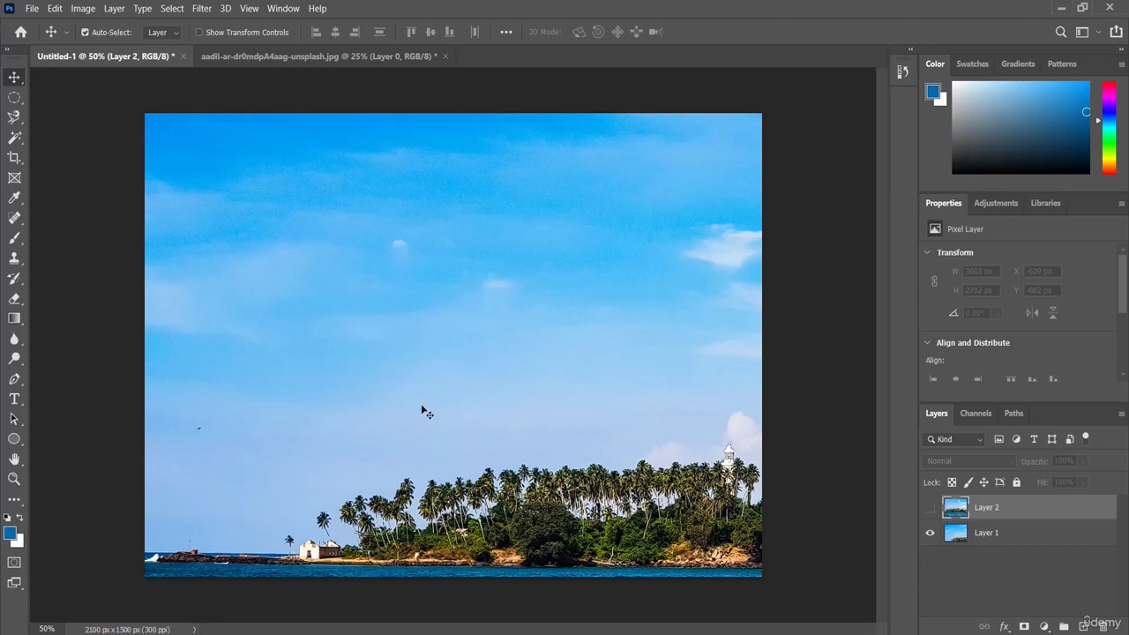
{"action": "left_click", "coordinate": [929, 507]}
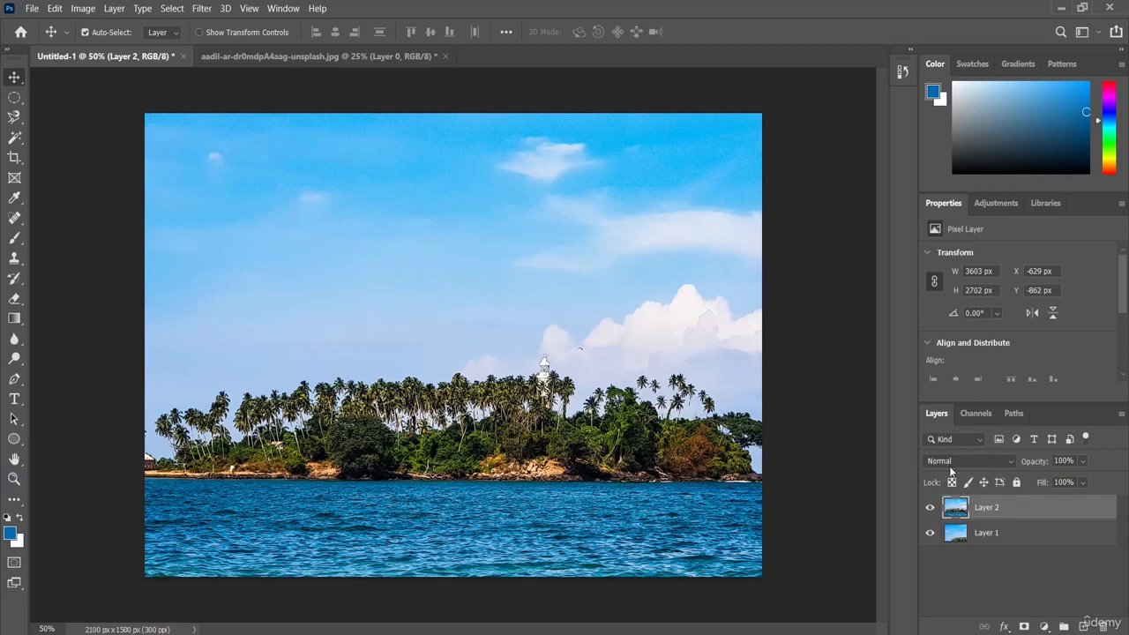
{"action": "left_click", "coordinate": [1000, 461]}
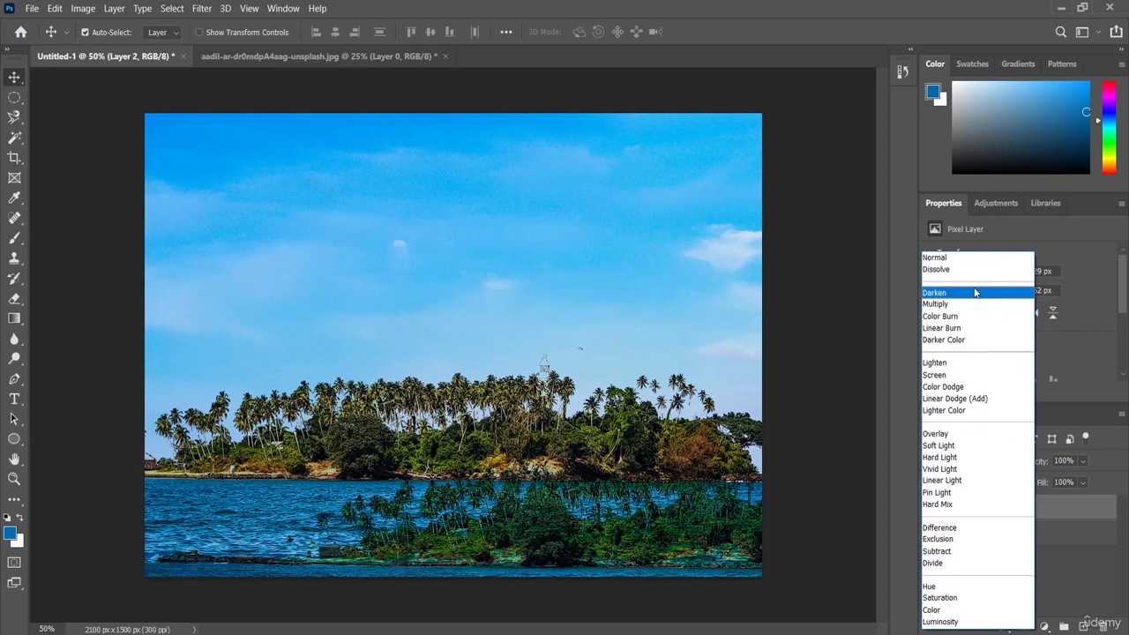
{"action": "left_click", "coordinate": [970, 258]}
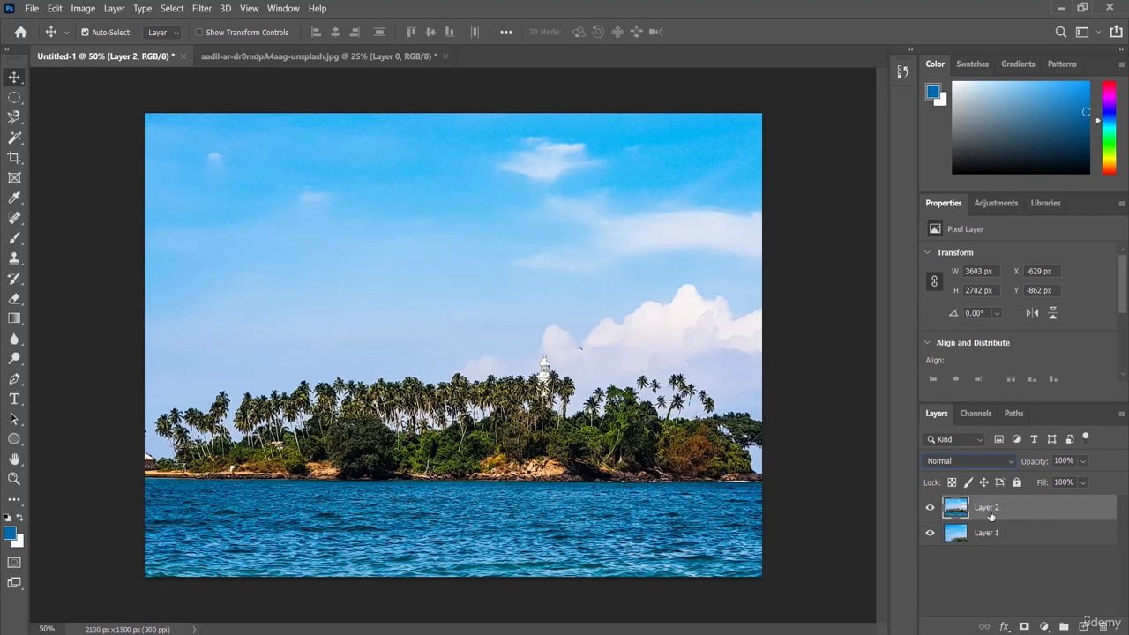
Try lower opacities on Layer 2, down to about 34%, restore it to 100%, and deselect the layer.
{"action": "left_click", "coordinate": [1084, 461]}
{"action": "left_click_drag", "start_coordinate": [1100, 482], "coordinate": [1122, 492]}
{"action": "left_click_drag", "start_coordinate": [1100, 481], "coordinate": [1089, 482]}
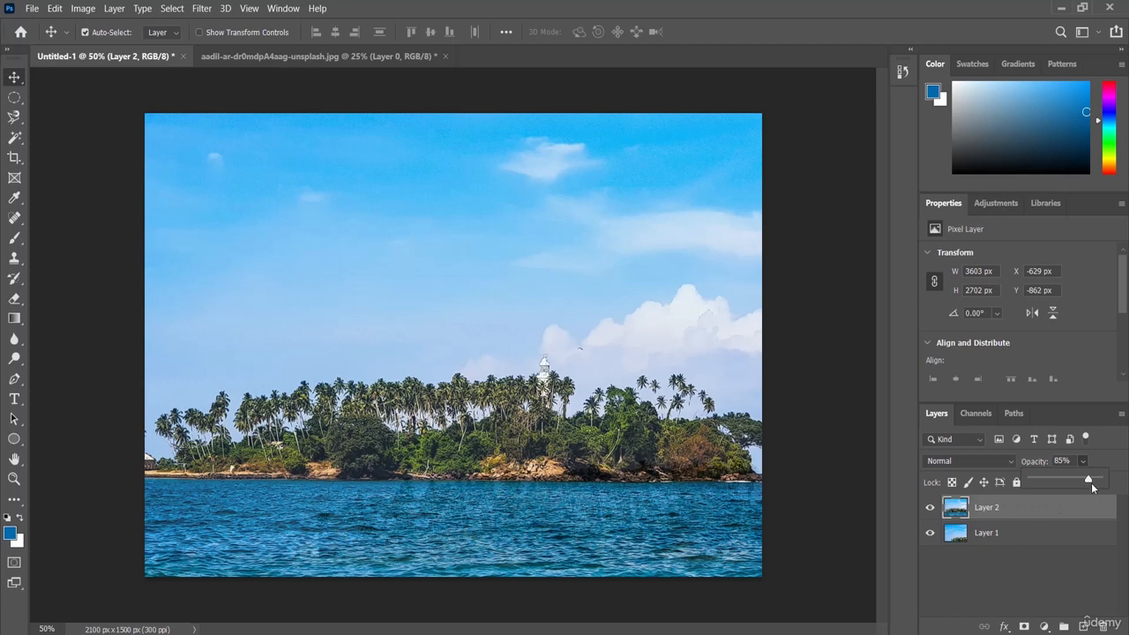
{"action": "left_click_drag", "start_coordinate": [1089, 480], "coordinate": [1074, 481]}
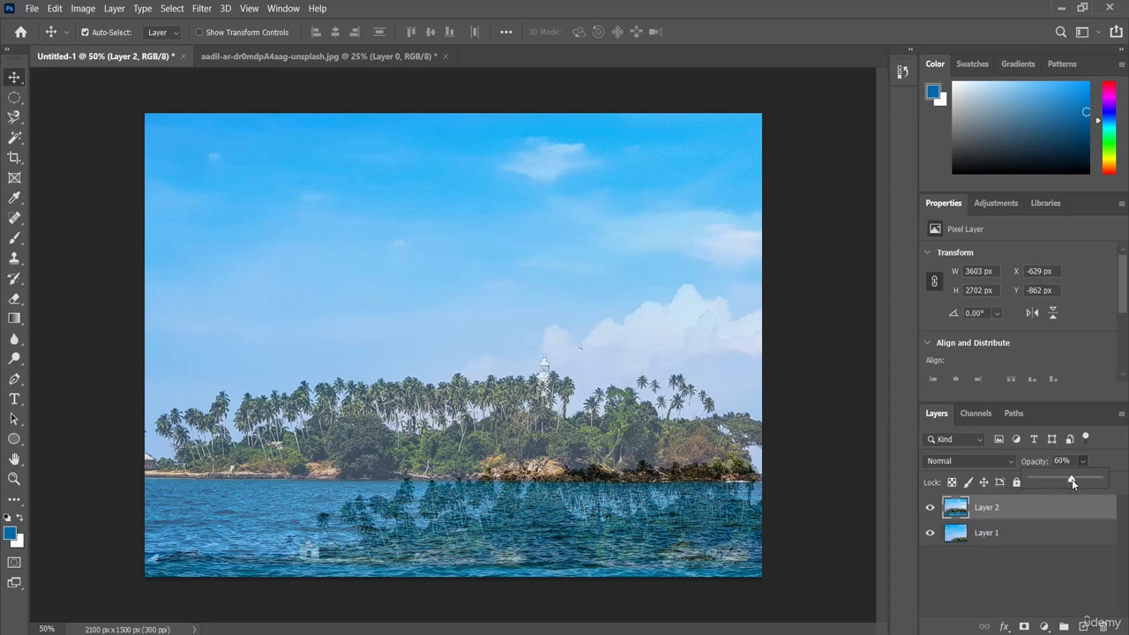
{"action": "left_click_drag", "start_coordinate": [1063, 480], "coordinate": [1061, 481]}
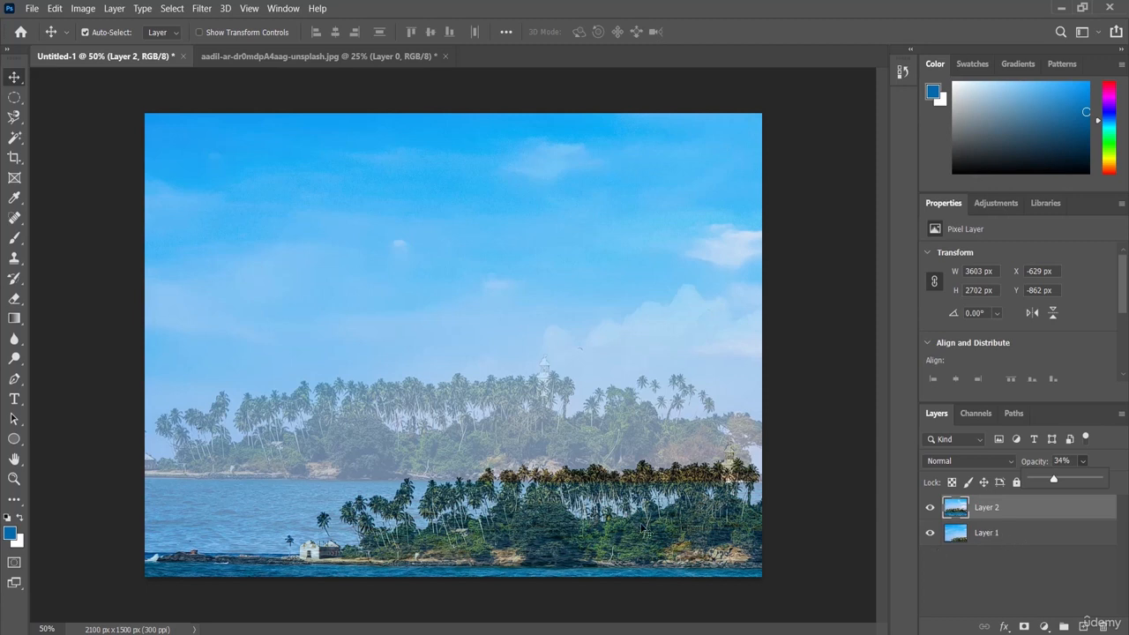
{"action": "mouse_move", "coordinate": [1055, 481]}
{"action": "left_mouse_down"}
{"action": "mouse_move", "coordinate": [1034, 480]}
{"action": "mouse_move", "coordinate": [1047, 477]}
{"action": "left_mouse_up"}
{"action": "left_click_drag", "start_coordinate": [1056, 481], "coordinate": [1104, 483]}
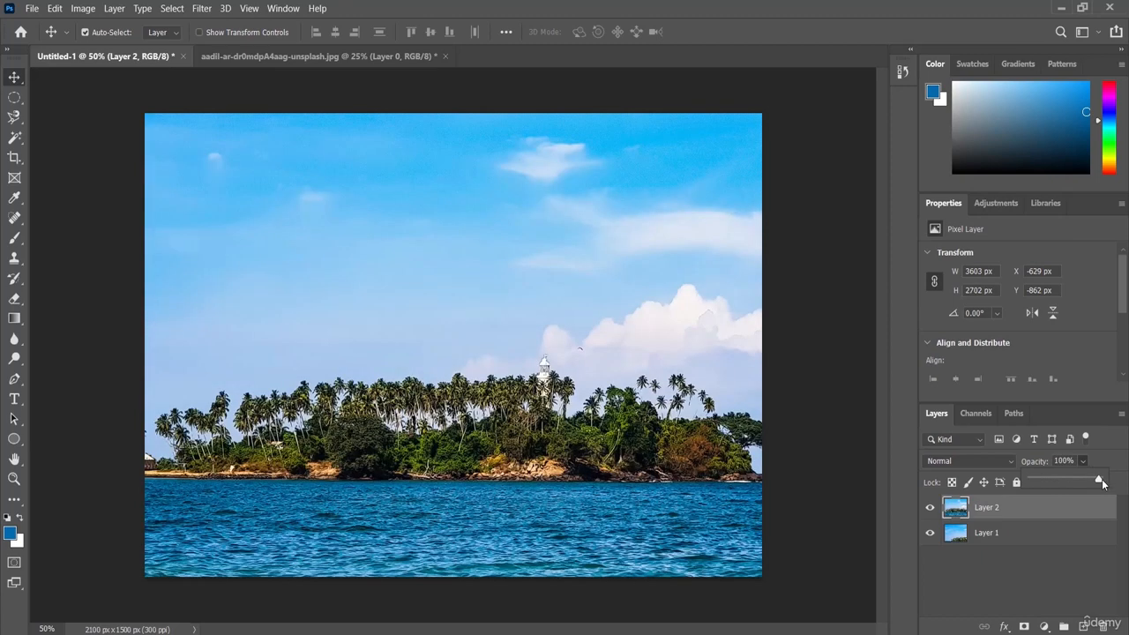
{"action": "left_click", "coordinate": [1023, 566]}
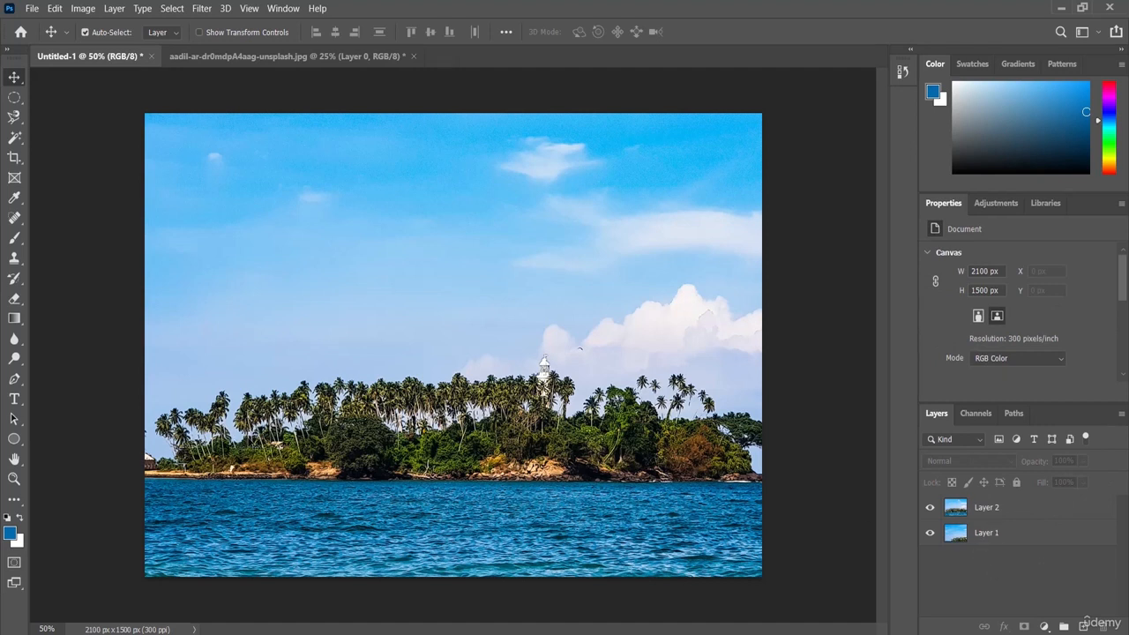
Add a text layer reading "Opened Online" in the sky above the island.
{"action": "left_click", "coordinate": [15, 400]}
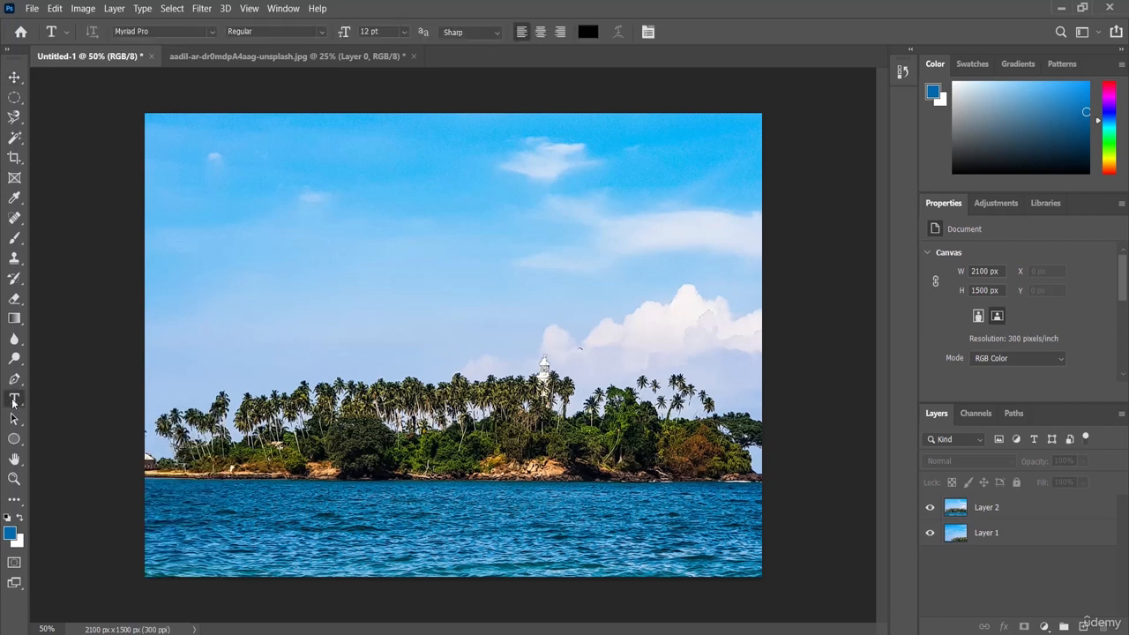
{"action": "left_click", "coordinate": [445, 266]}
{"action": "type", "text": "O"}
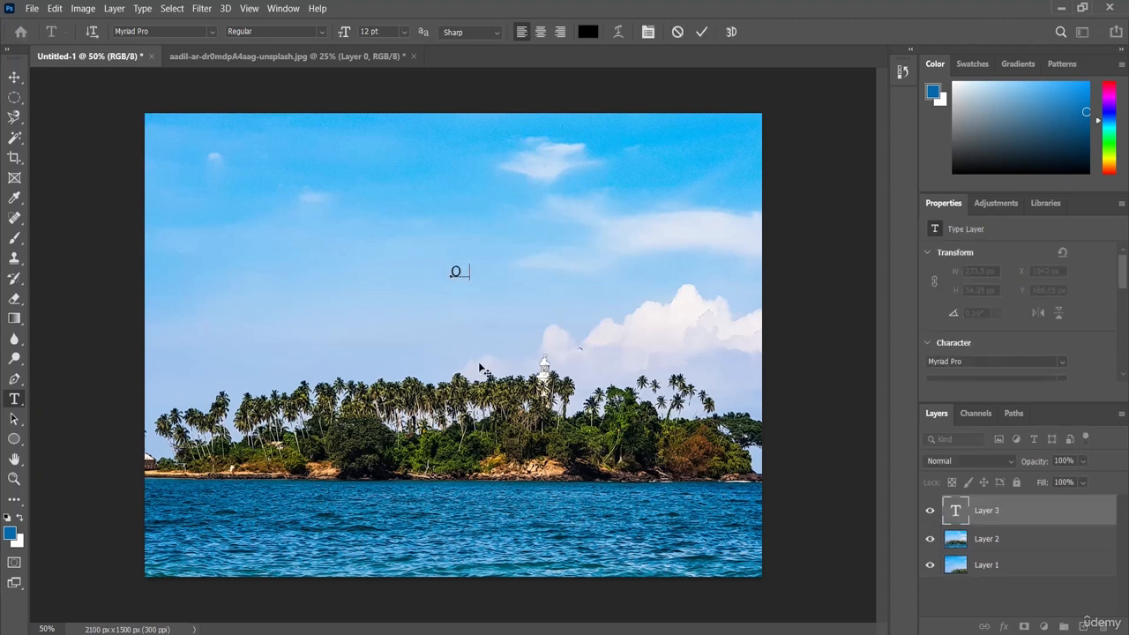
{"action": "type", "text": "pe ned Online"}
Set the size of the whole "Opened Online" text to 24 pt after trying 72 pt, and commit the text.
{"action": "left_click_drag", "start_coordinate": [549, 275], "coordinate": [445, 275]}
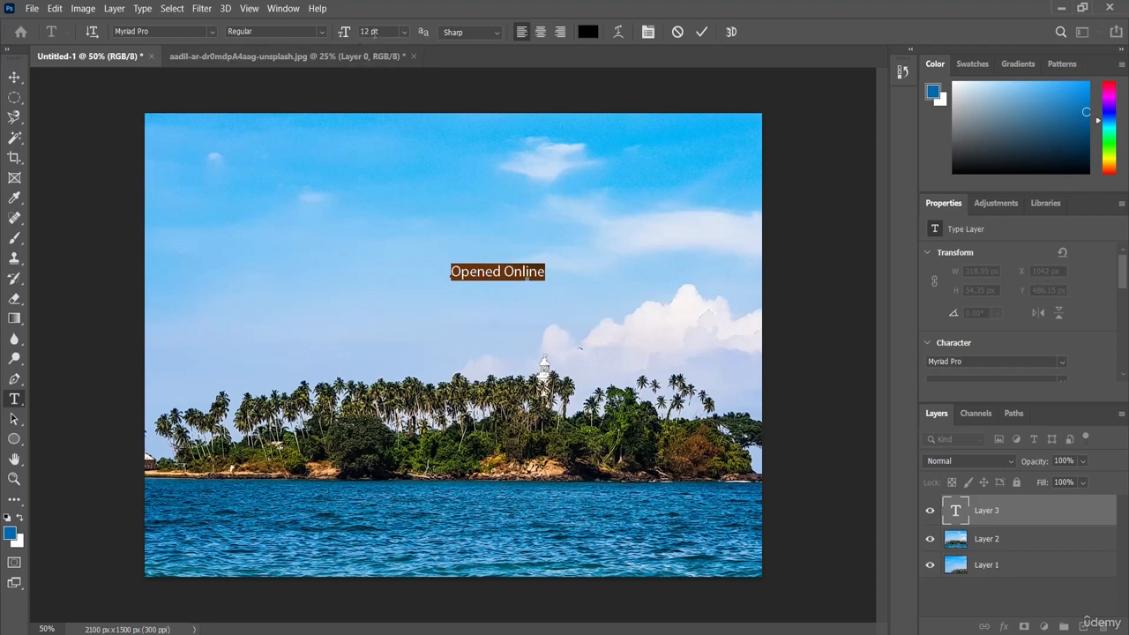
{"action": "left_click", "coordinate": [404, 33]}
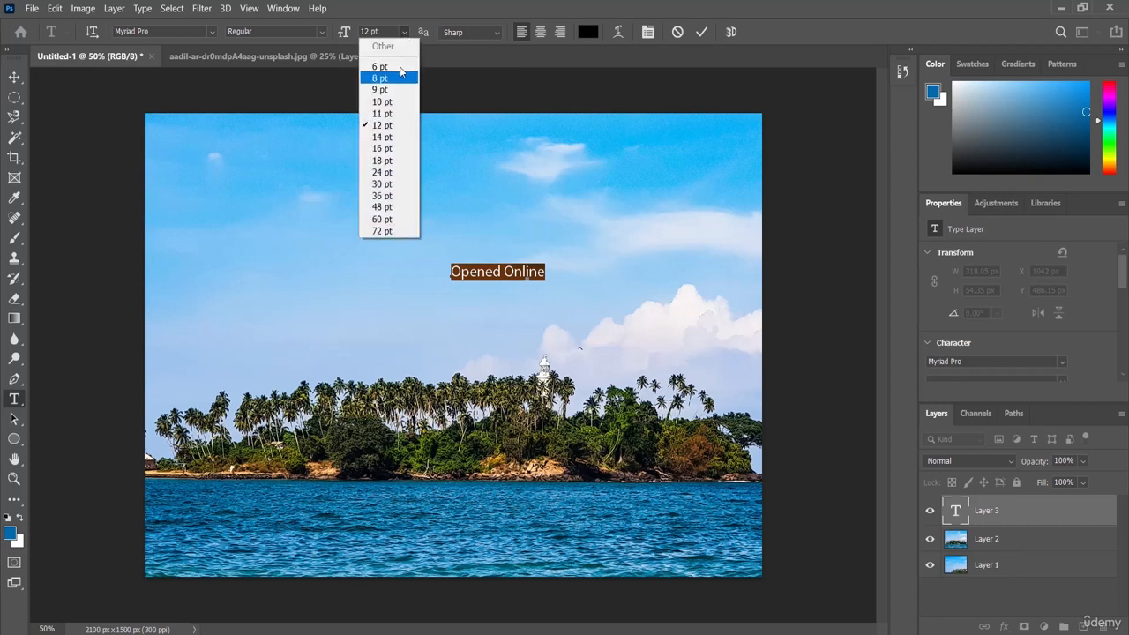
{"action": "left_click", "coordinate": [388, 233]}
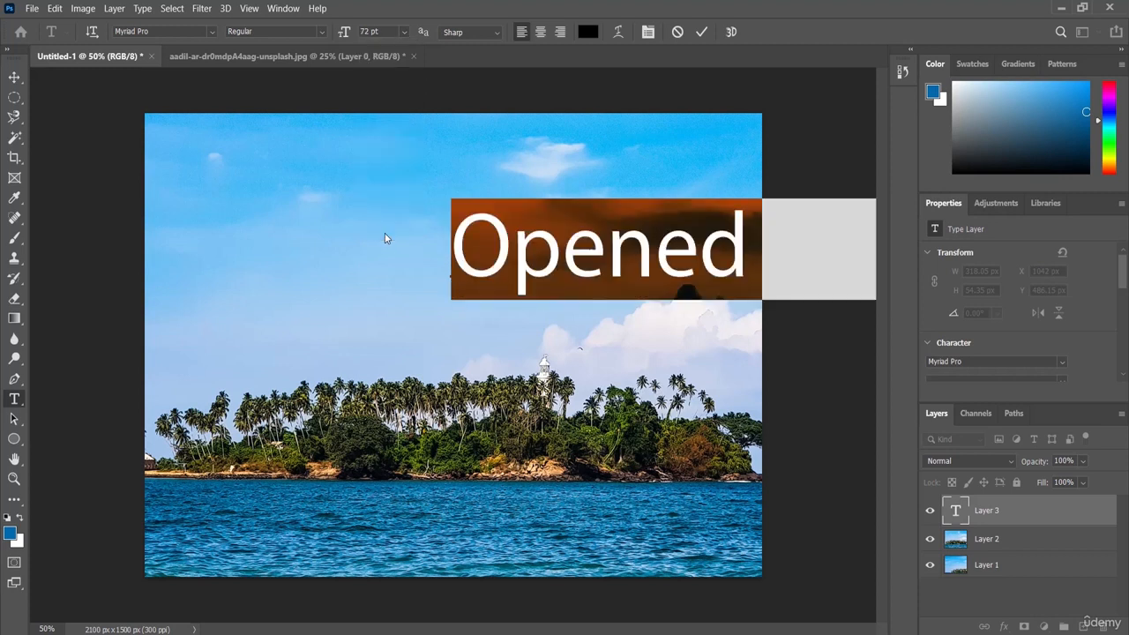
{"action": "left_click", "coordinate": [404, 32]}
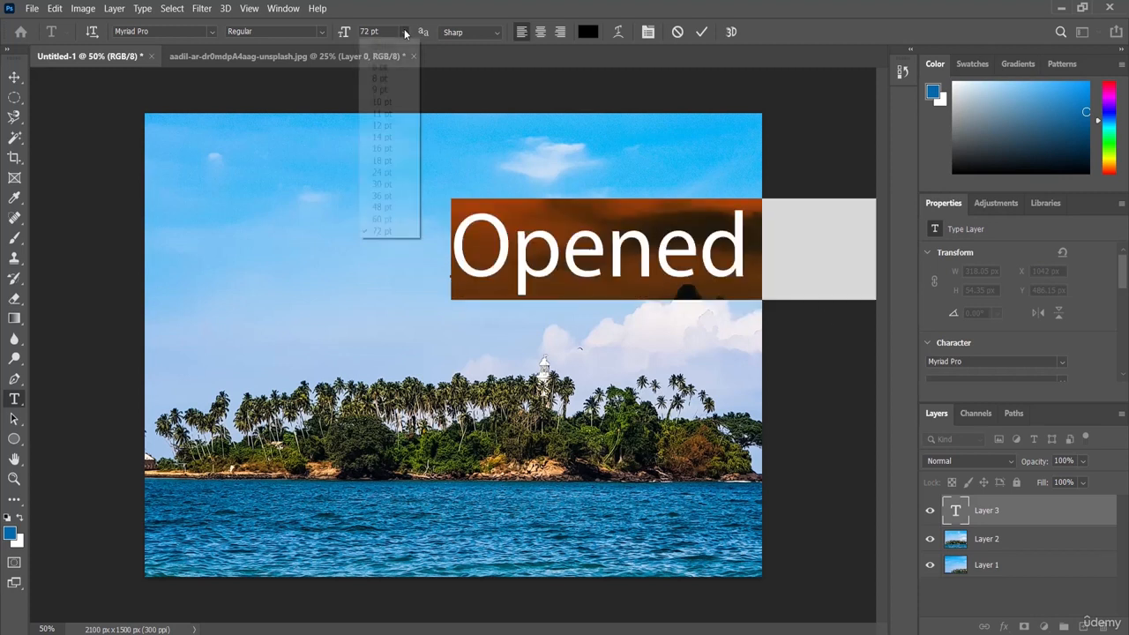
{"action": "left_click", "coordinate": [385, 173]}
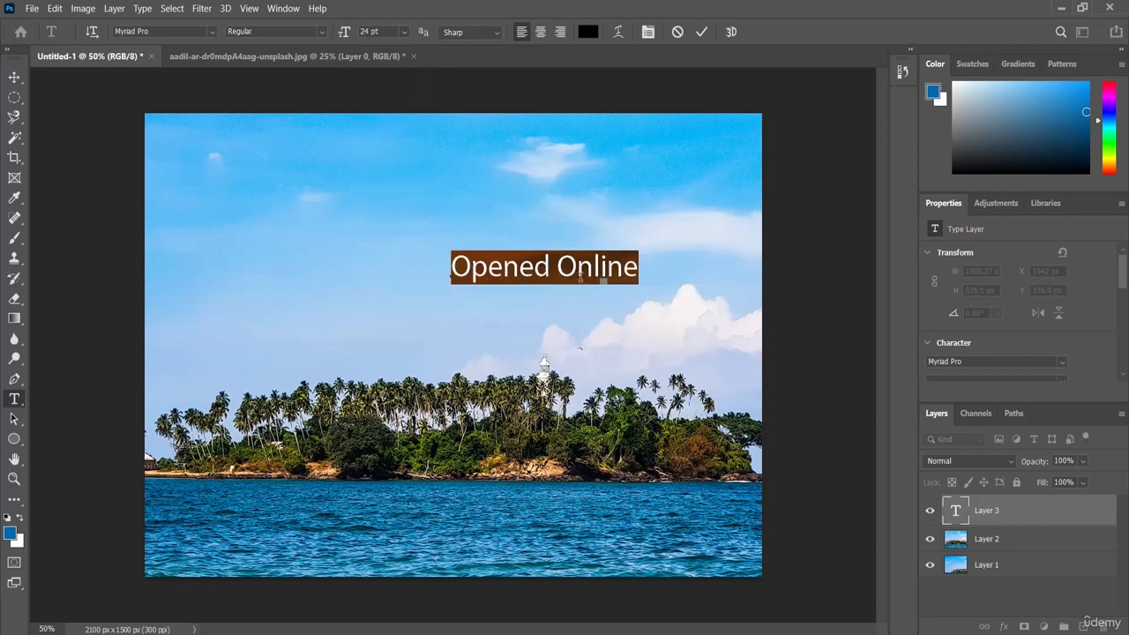
{"action": "left_click", "coordinate": [644, 268]}
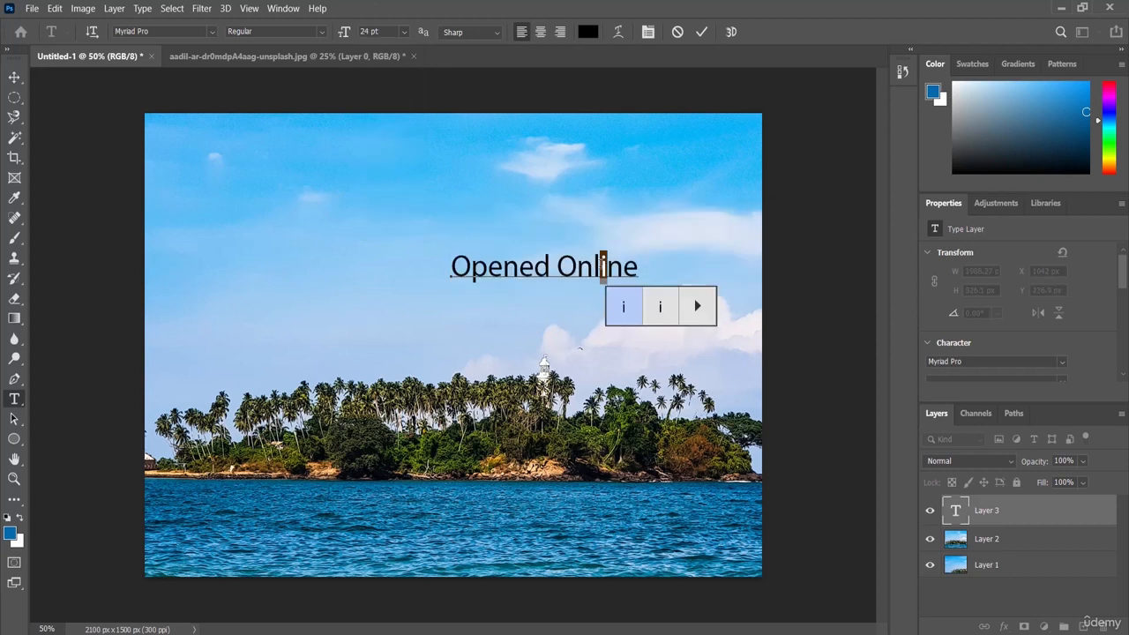
{"action": "left_click", "coordinate": [638, 265]}
{"action": "left_click", "coordinate": [522, 266]}
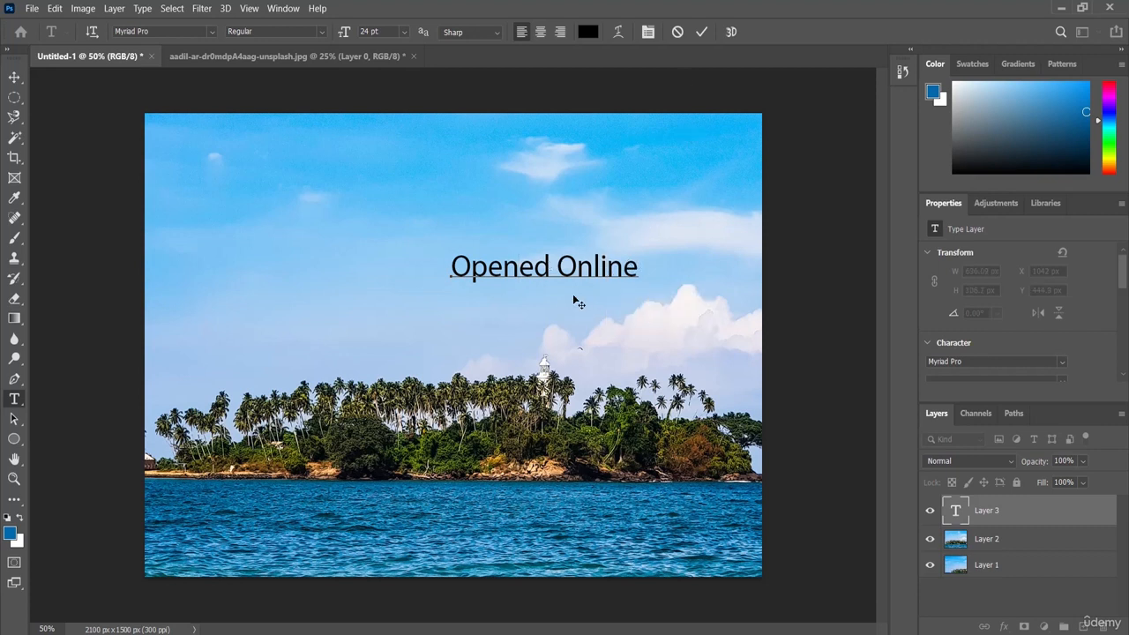
{"action": "left_click", "coordinate": [702, 34]}
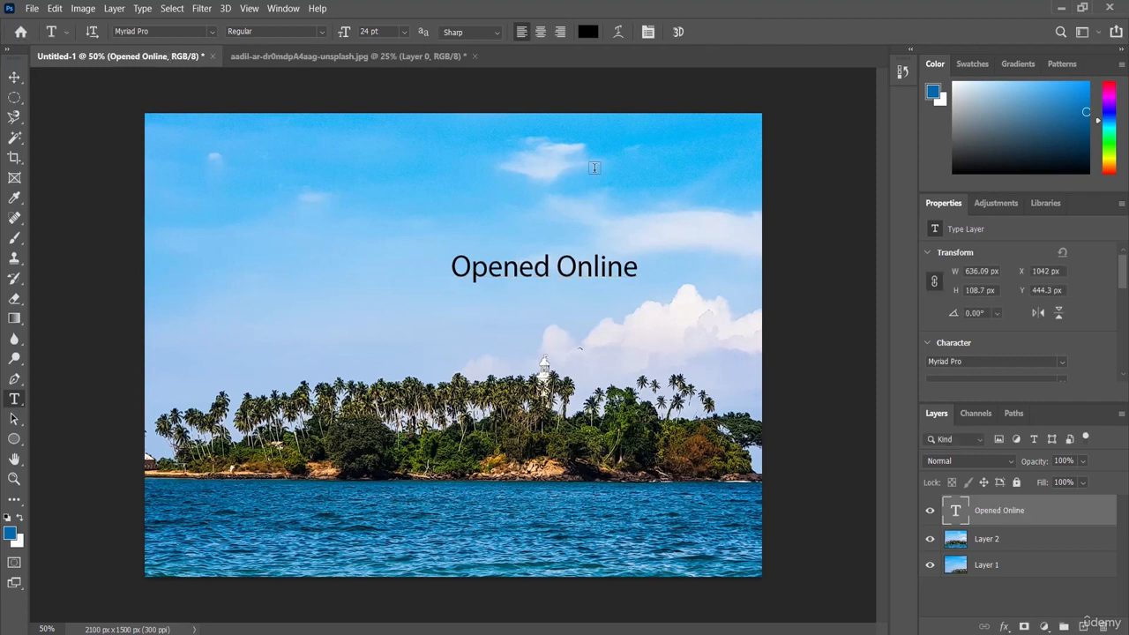
Move Layer 2 to about X -637 px, Y -776 px and the Opened Online text to about X 732 px, Y 562 px.
{"action": "left_click", "coordinate": [15, 78]}
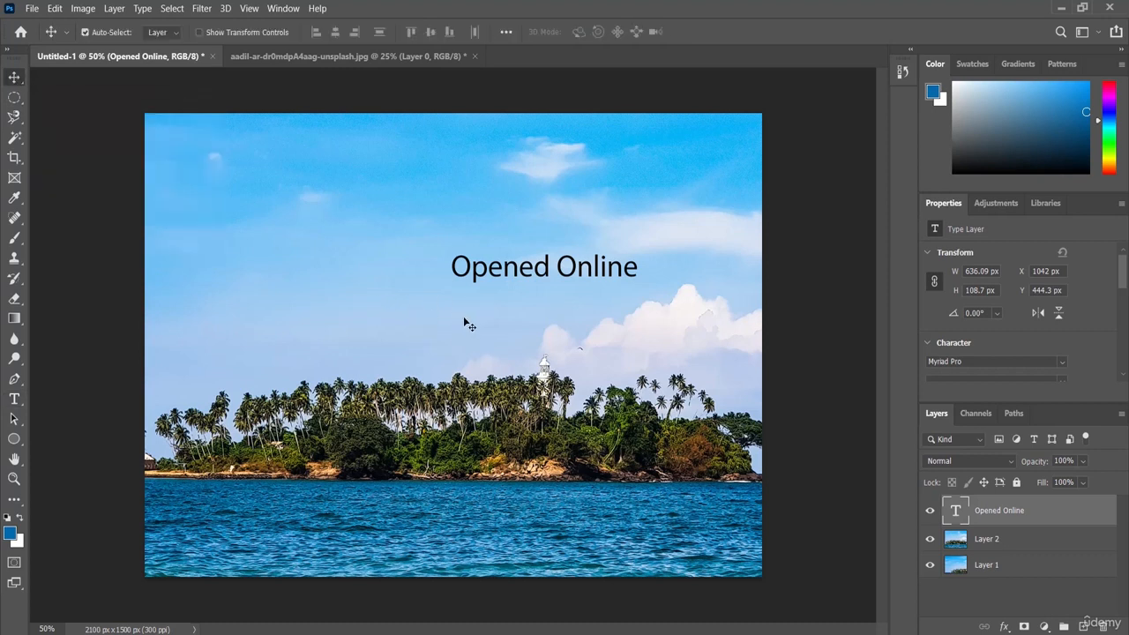
{"action": "left_click", "coordinate": [995, 541]}
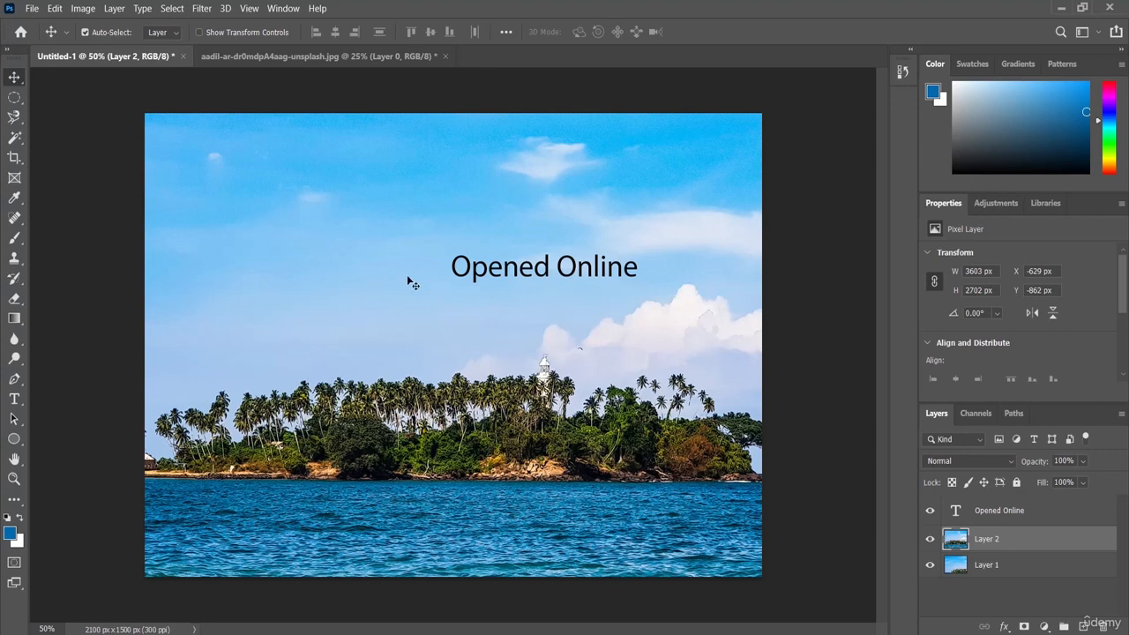
{"action": "mouse_move", "coordinate": [438, 297]}
{"action": "left_mouse_down"}
{"action": "mouse_move", "coordinate": [406, 287]}
{"action": "mouse_move", "coordinate": [454, 305]}
{"action": "mouse_move", "coordinate": [440, 339]}
{"action": "mouse_move", "coordinate": [441, 284]}
{"action": "mouse_move", "coordinate": [433, 315]}
{"action": "left_mouse_up"}
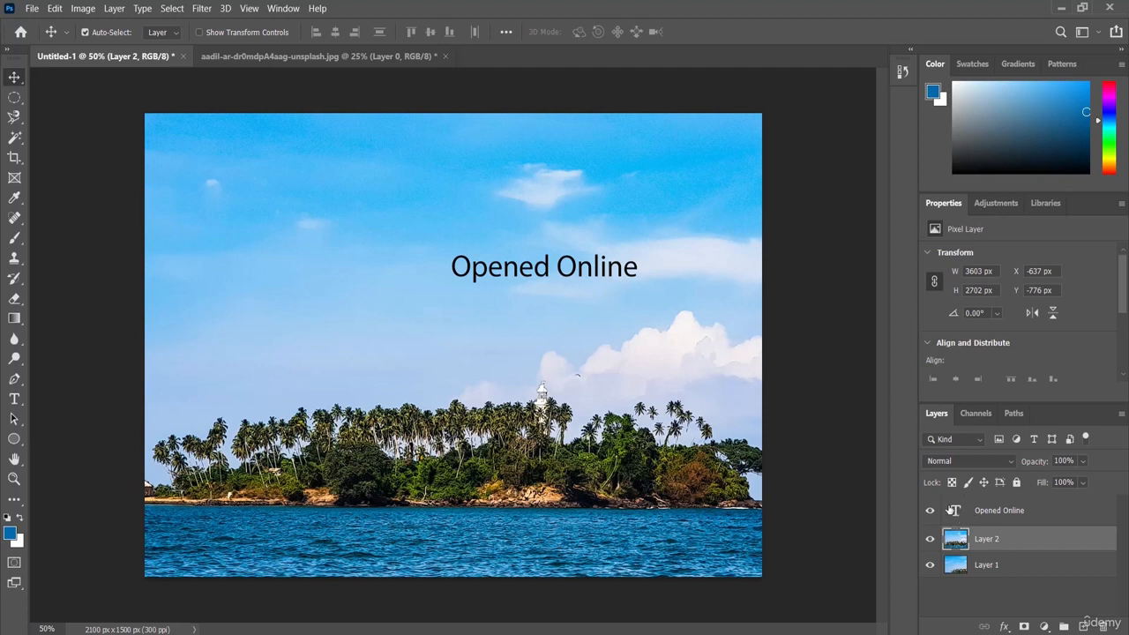
{"action": "left_click", "coordinate": [1006, 513]}
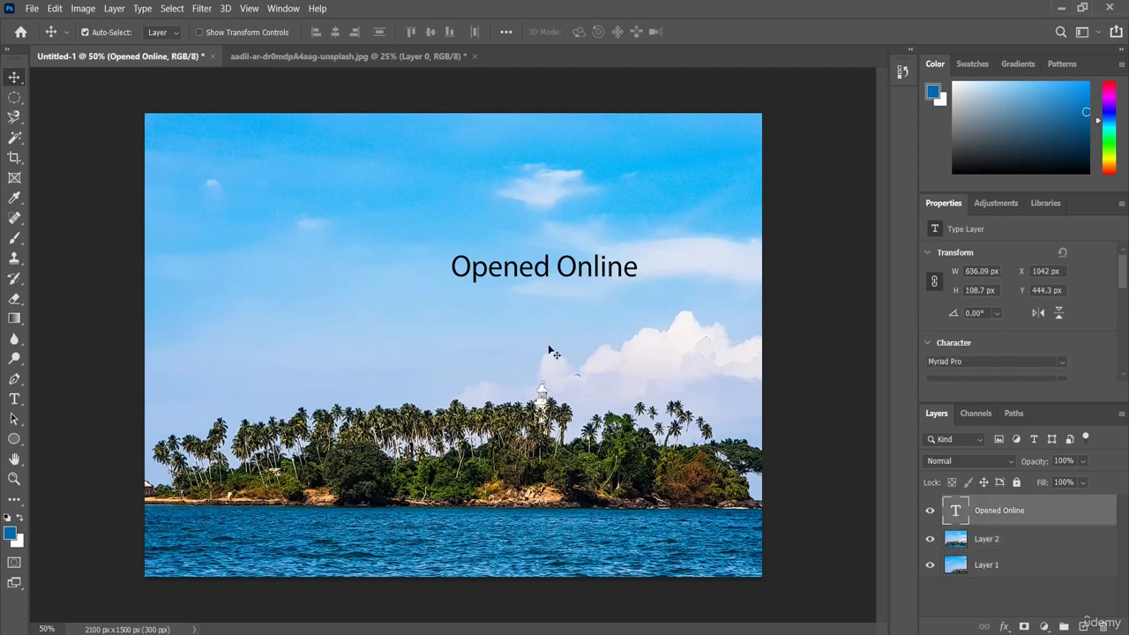
{"action": "left_click_drag", "start_coordinate": [547, 269], "coordinate": [456, 306]}
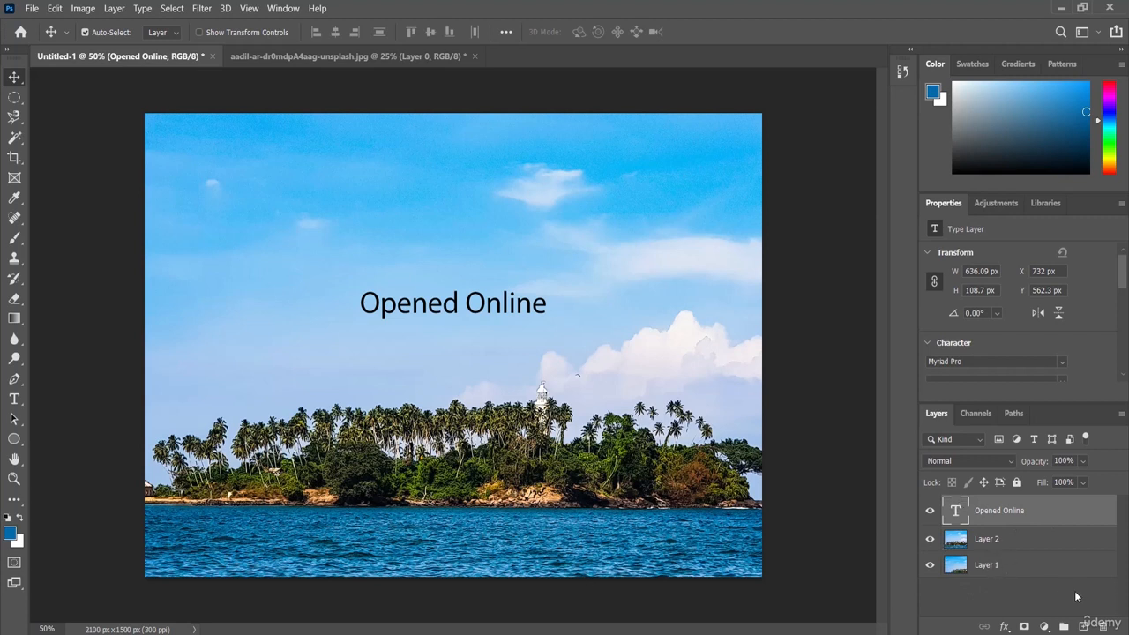
Convert the Opened Online text, Layer 2 and Layer 1 together into one smart object.
{"action": "left_click", "coordinate": [1005, 548], "text": "ctrl"}
{"action": "left_click", "coordinate": [1003, 565], "text": "ctrl"}
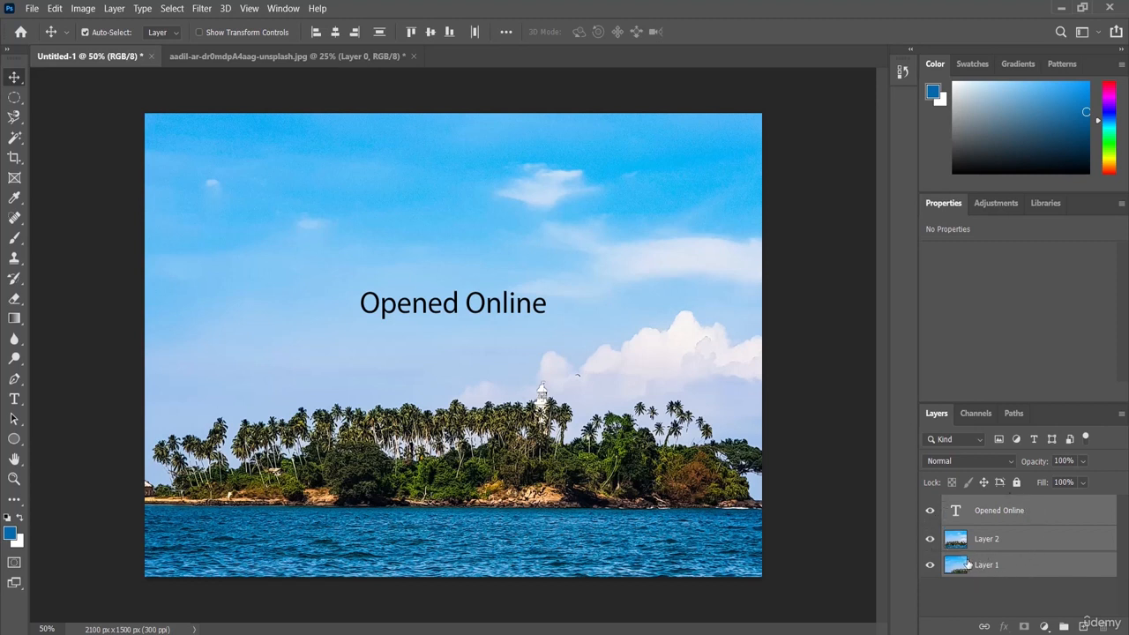
{"action": "right_click", "coordinate": [1041, 541]}
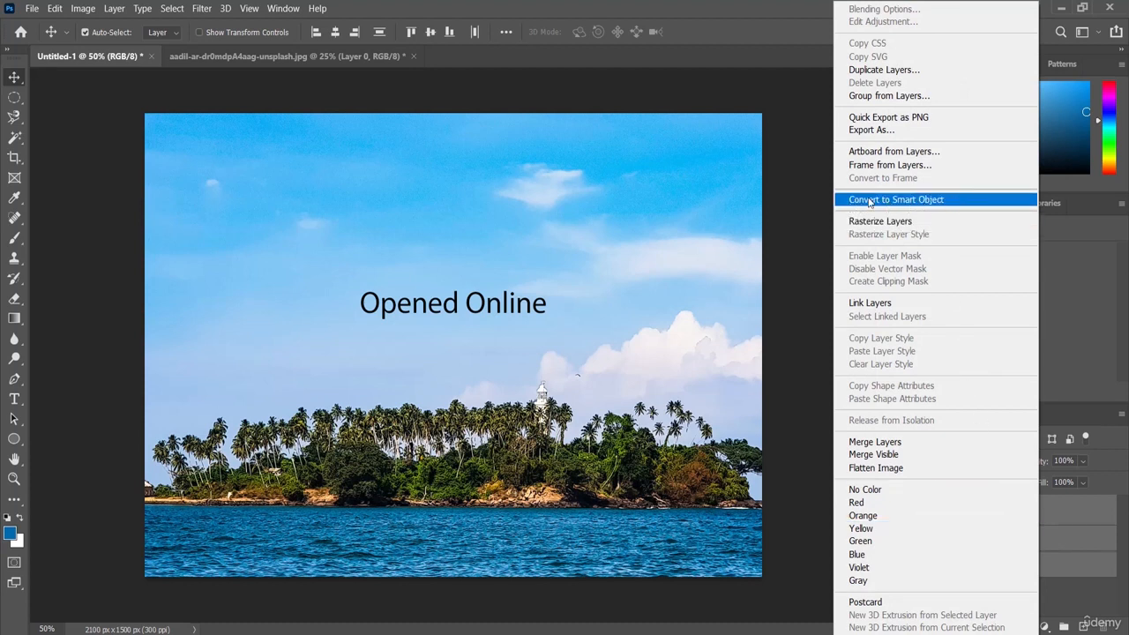
{"action": "left_click", "coordinate": [984, 203]}
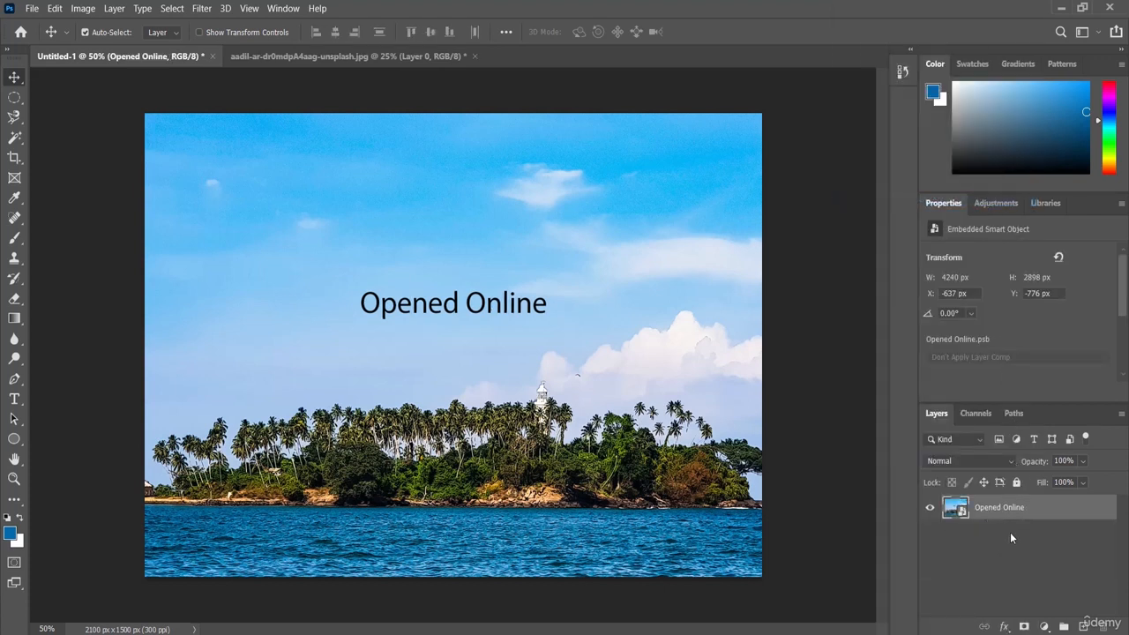
Open the smart object and move Layer 2 to about X -48, Y -60, Layer 1 to X 693, Y -60, the text to X 1585, Y 982.
{"action": "double_click", "coordinate": [963, 516]}
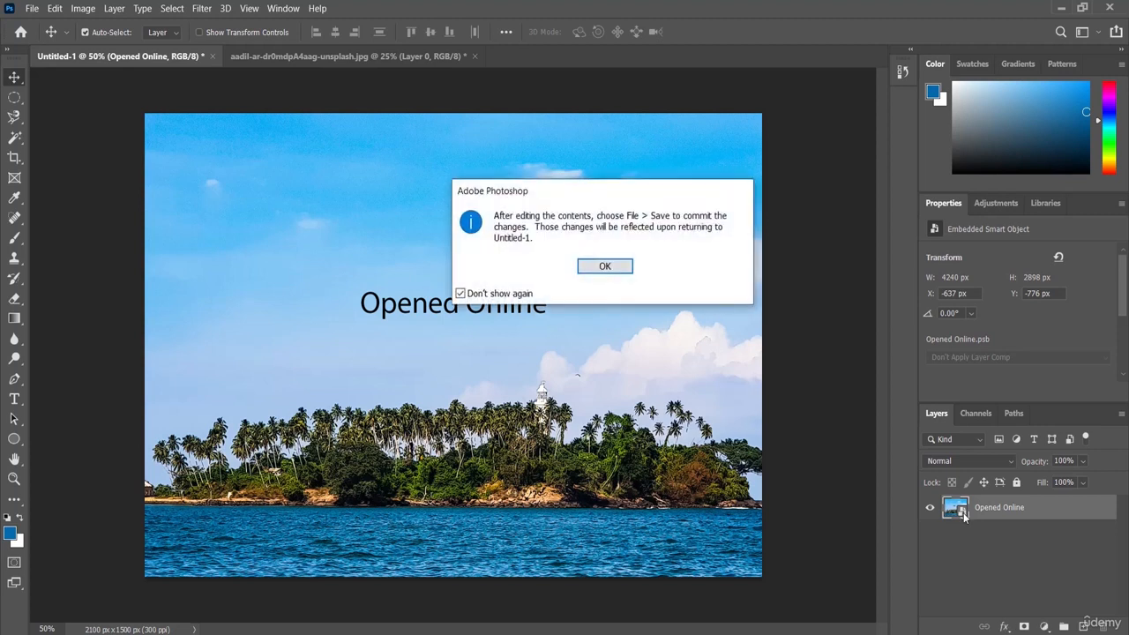
{"action": "left_click", "coordinate": [604, 266]}
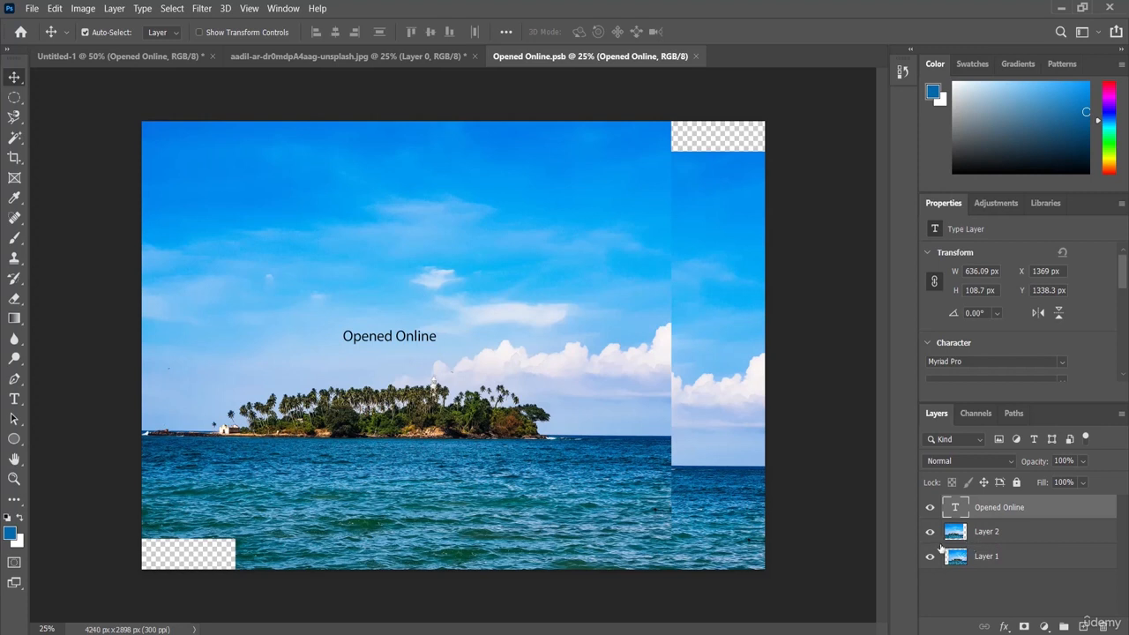
{"action": "left_click_drag", "start_coordinate": [591, 316], "coordinate": [571, 289]}
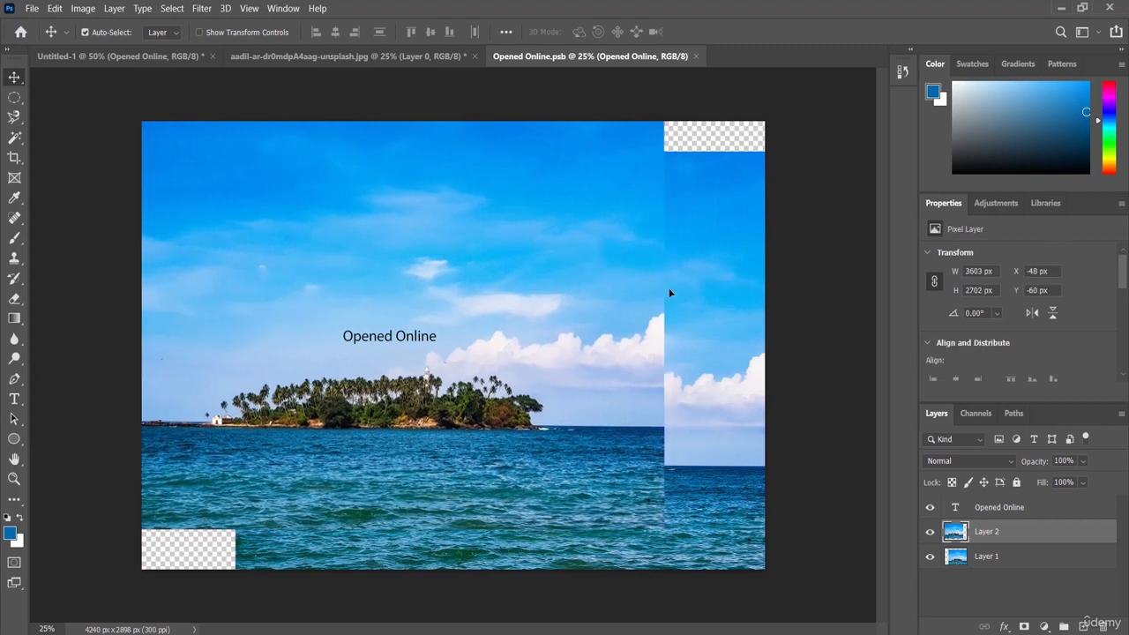
{"action": "left_click_drag", "start_coordinate": [668, 288], "coordinate": [695, 244]}
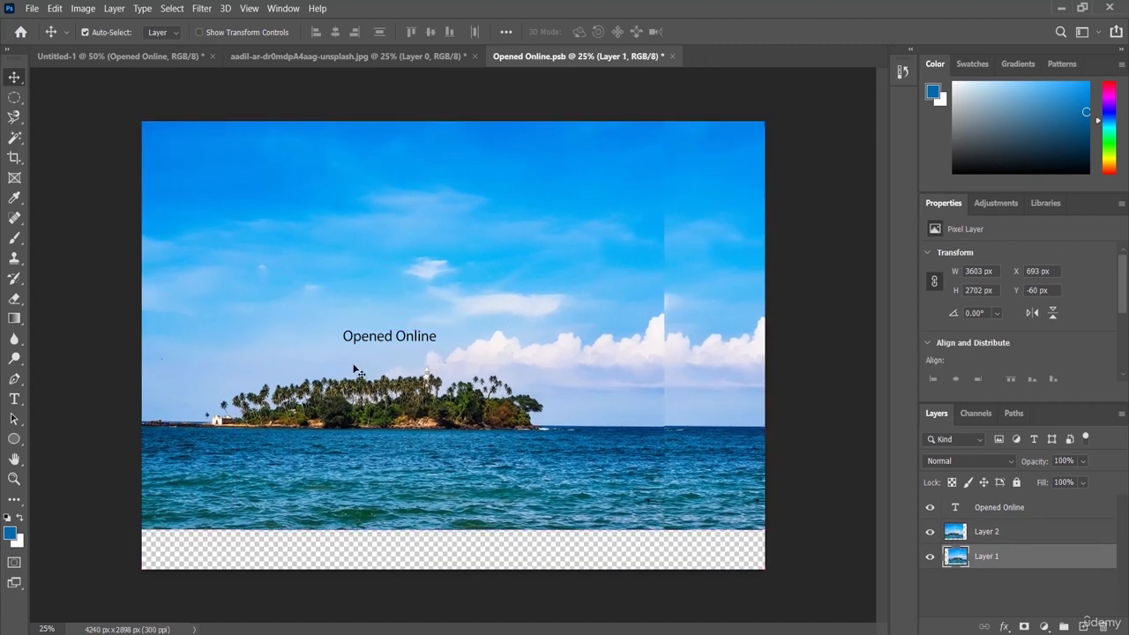
{"action": "left_click_drag", "start_coordinate": [373, 335], "coordinate": [406, 281]}
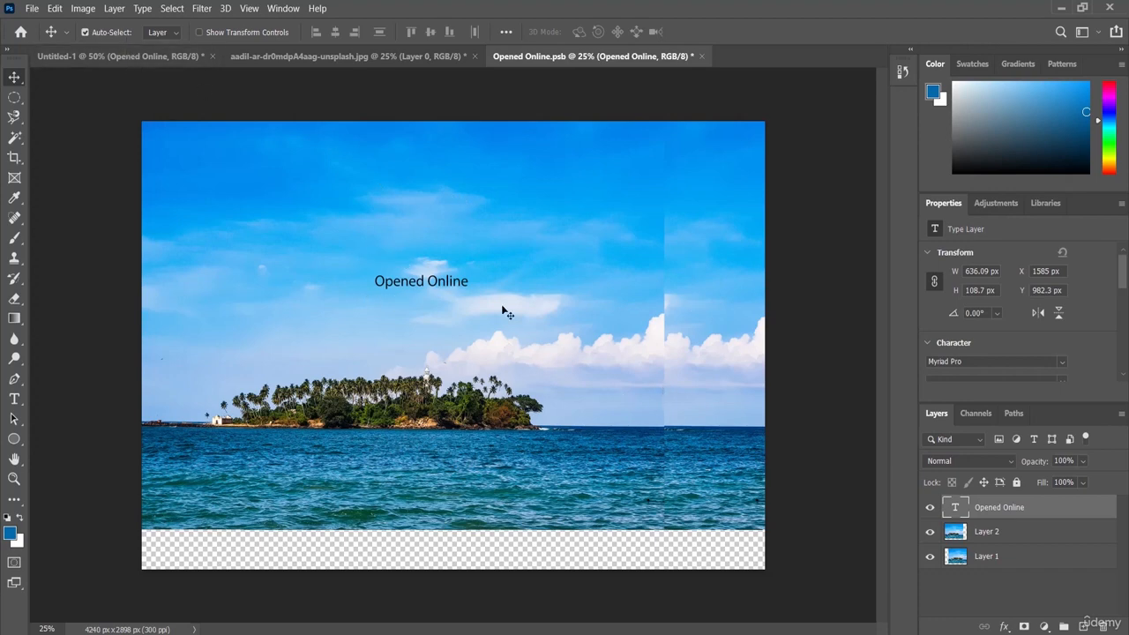
Check the composite in Untitled-1, return to the smart object's contents and close Opened Online.psb without saving.
{"action": "left_click", "coordinate": [137, 59]}
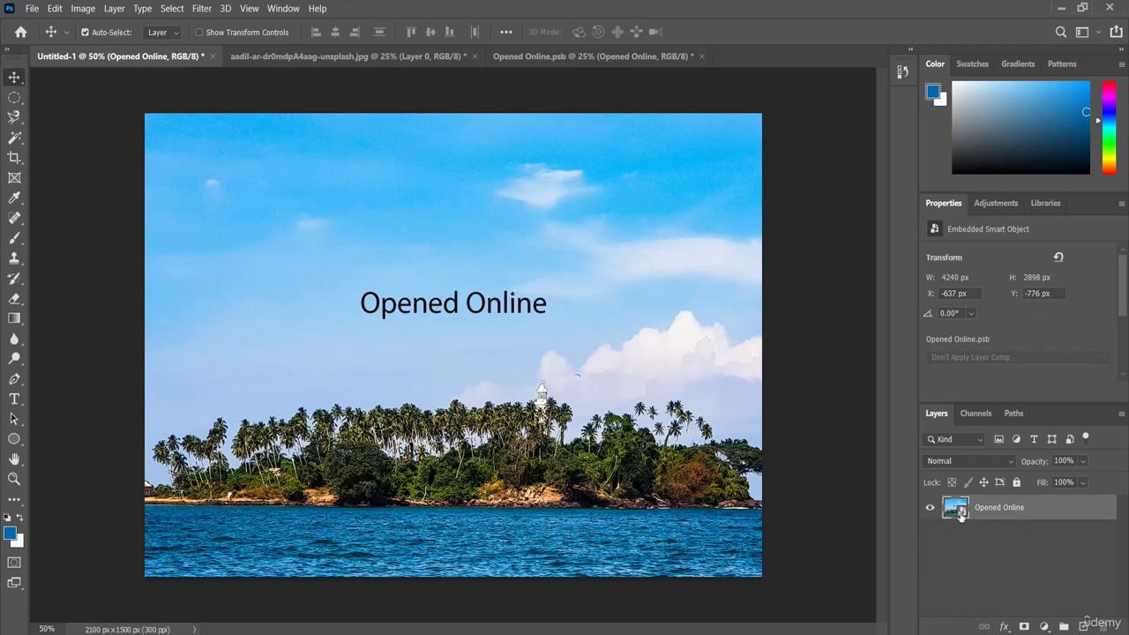
{"action": "double_click", "coordinate": [963, 510]}
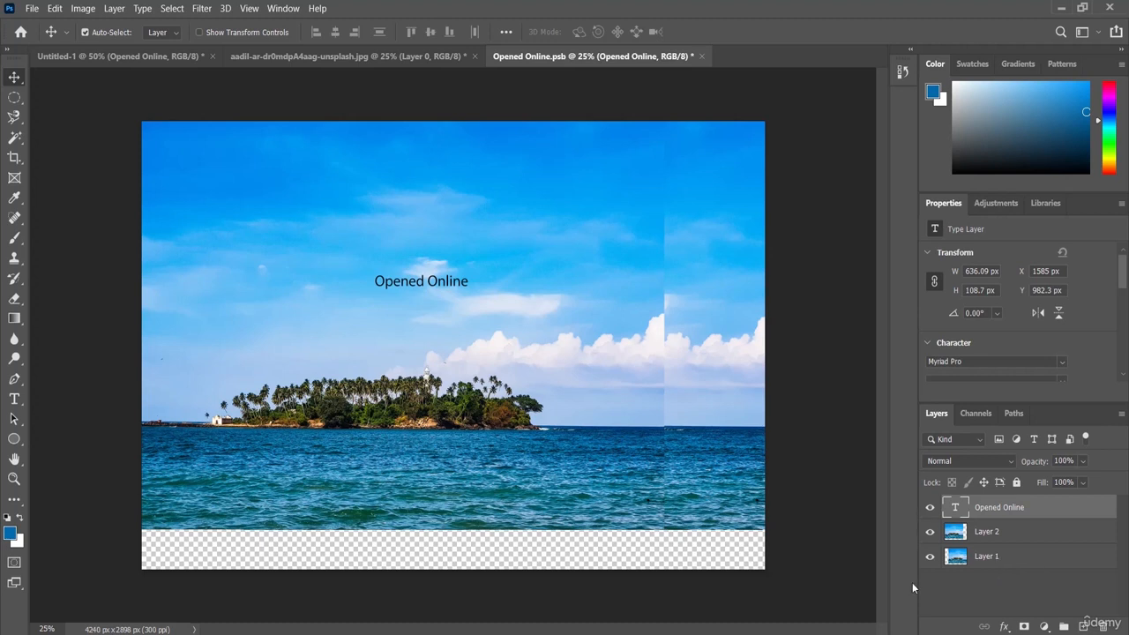
{"action": "left_click", "coordinate": [703, 57]}
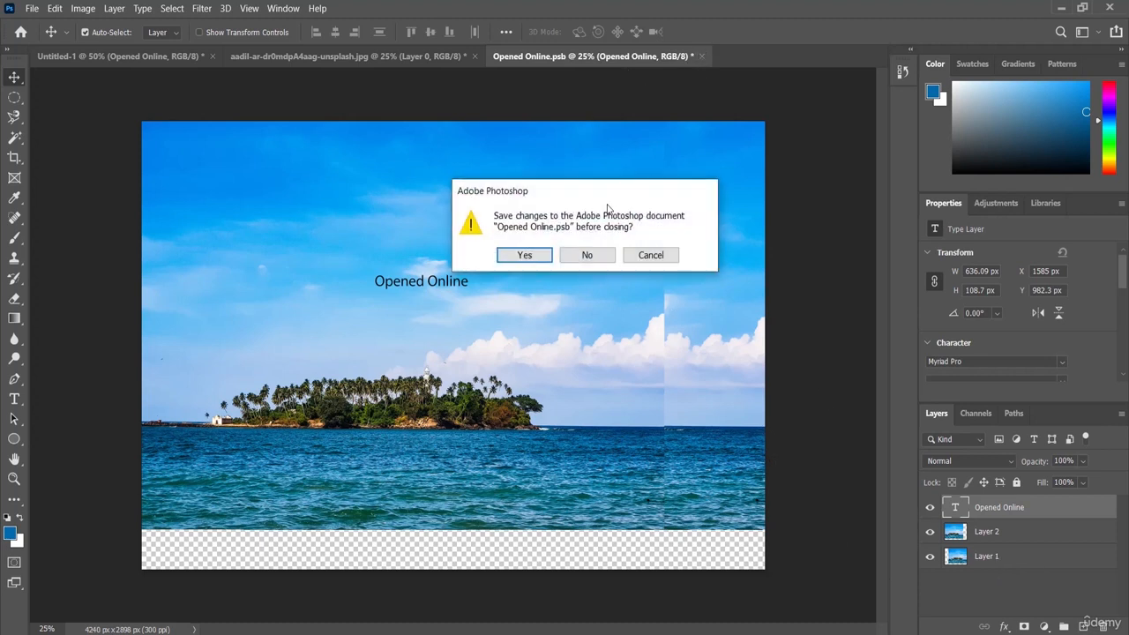
{"action": "left_click", "coordinate": [588, 261]}
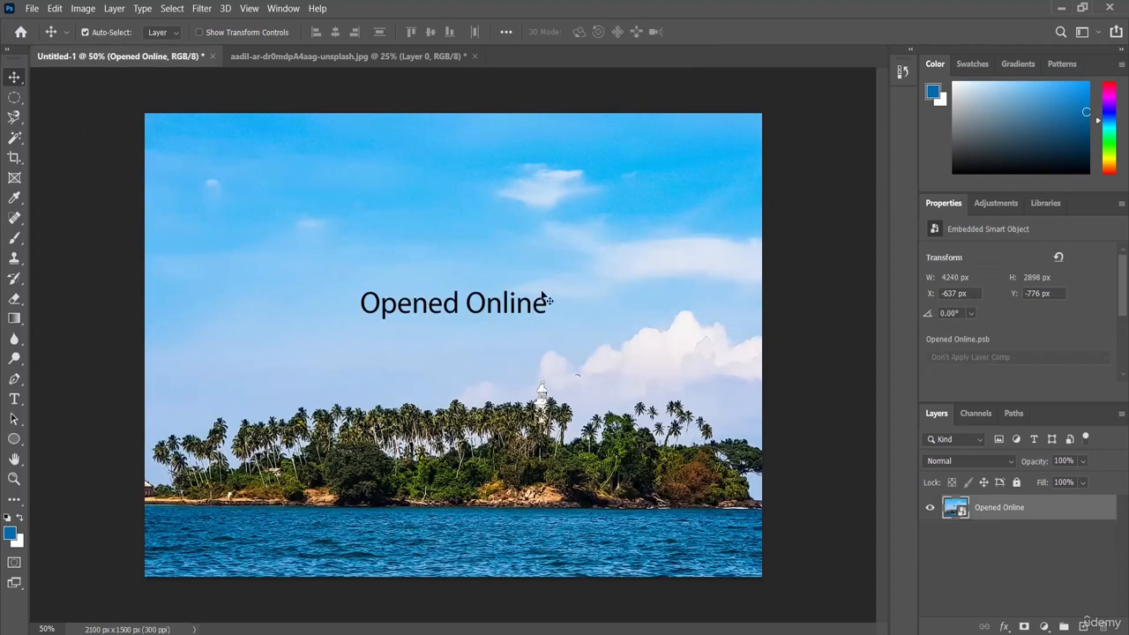